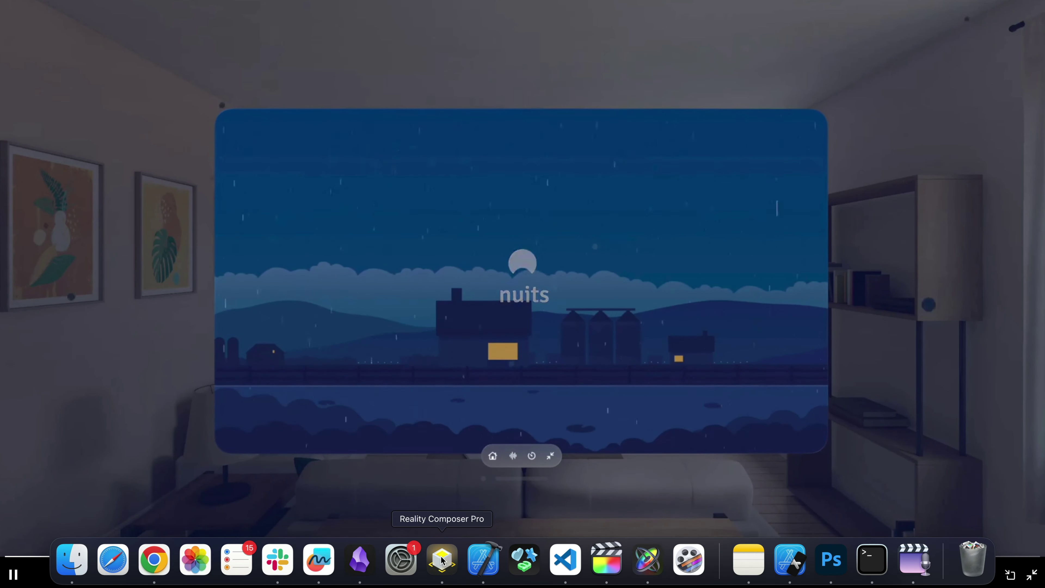
Switch from the visionOS Simulator's nuits app to Xcode's new-project template chooser
left_click(485, 558)
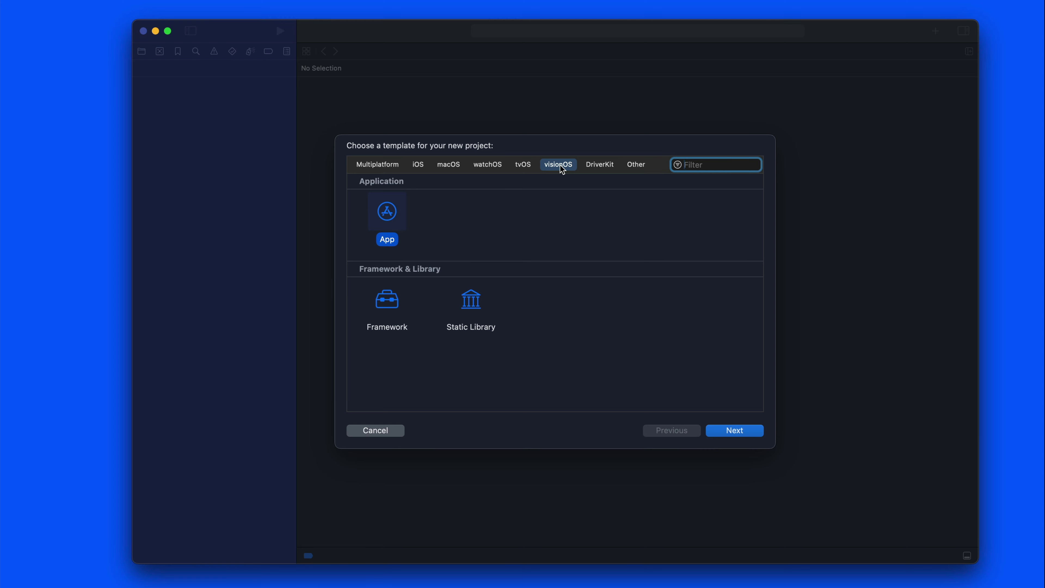
Create a visionOS App project named EyeParticles, keeping Window as the initial scene
left_click(742, 432)
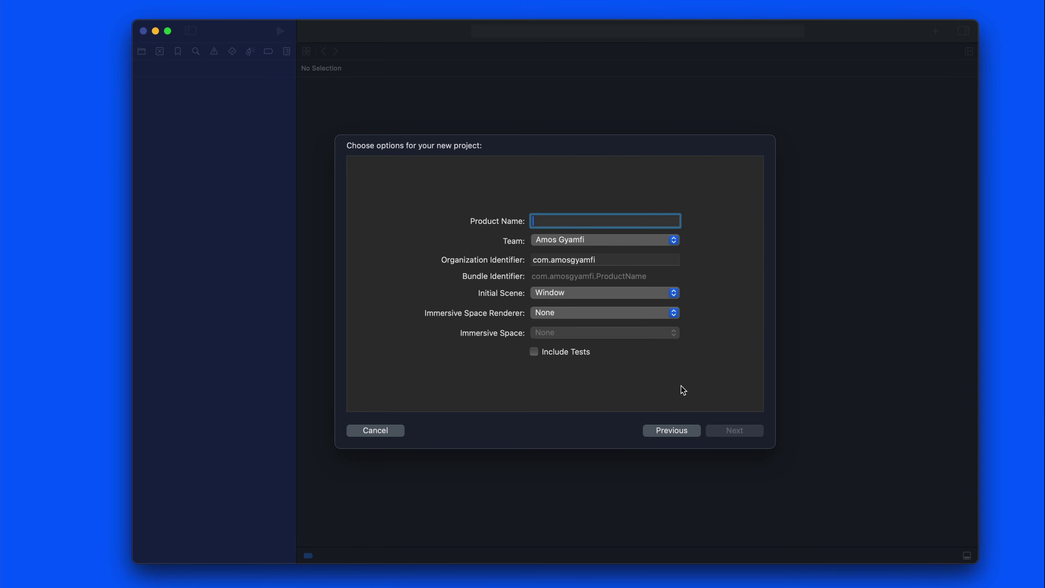
type("EyeParticles")
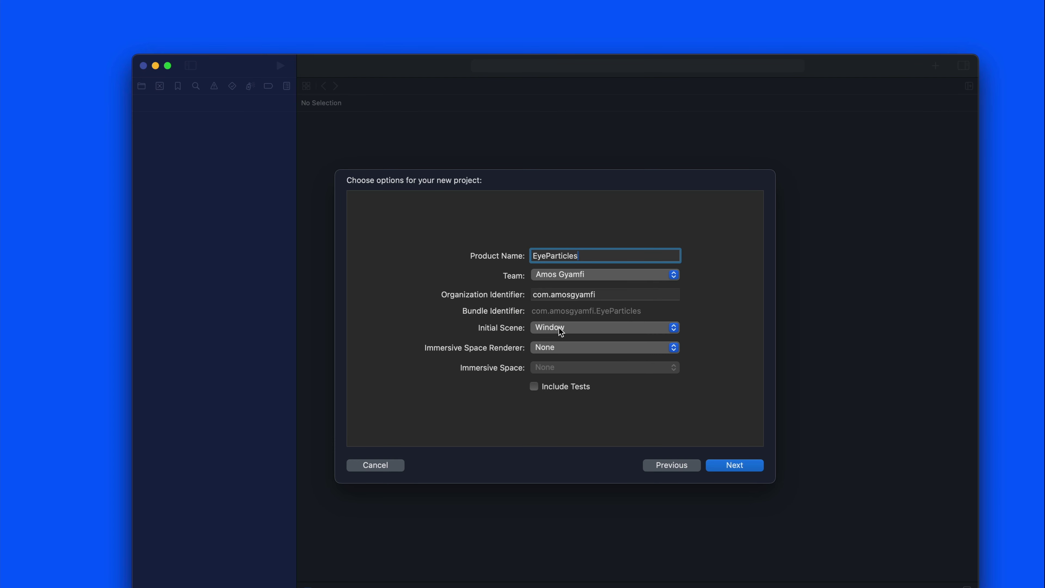
left_click(572, 328)
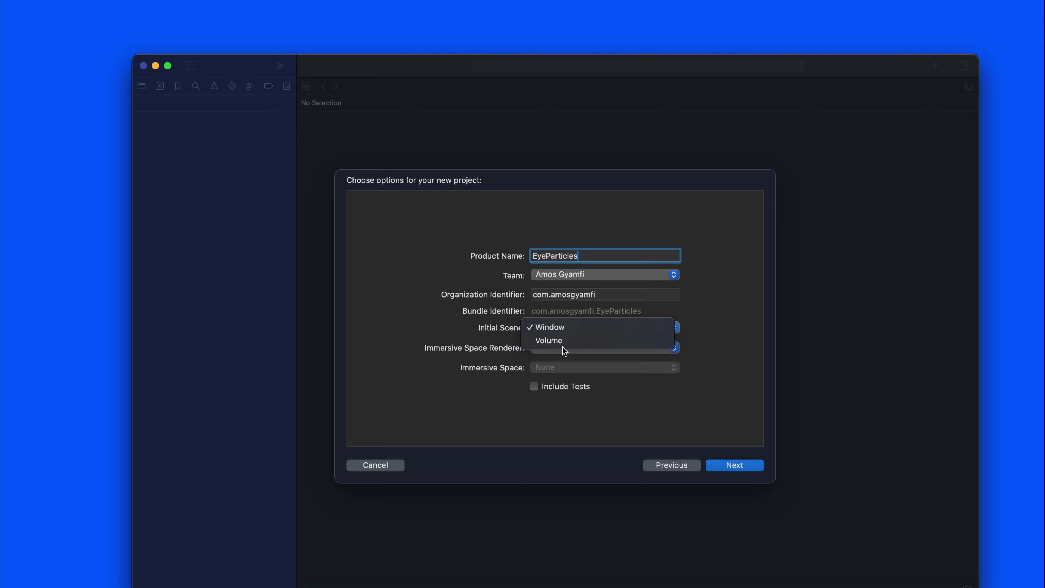
left_click(643, 329)
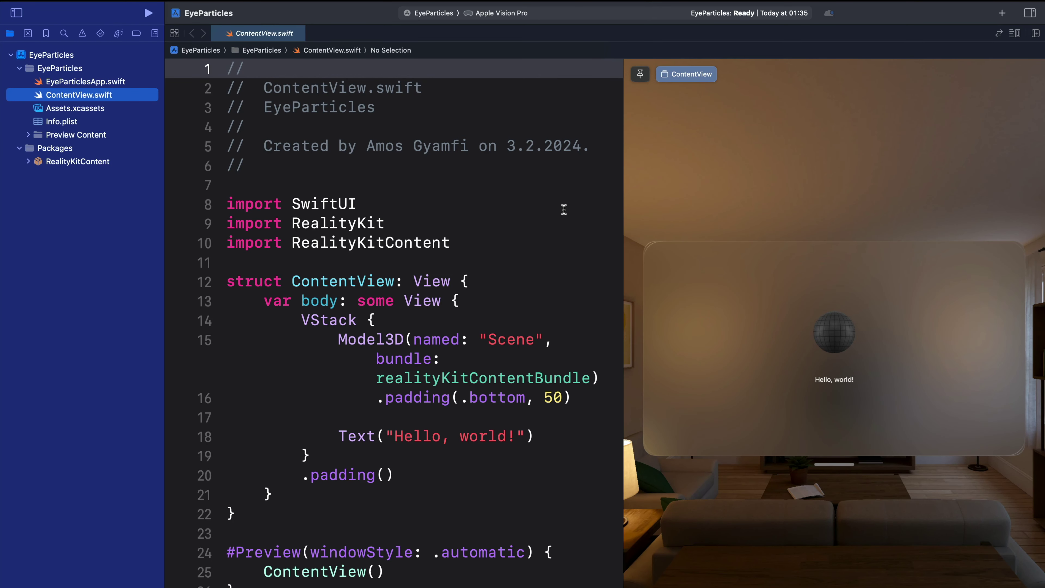
Expand Packages > RealityKitContent > Sources > RealityKitContent and open RealityKitContent.swift
left_click(58, 149)
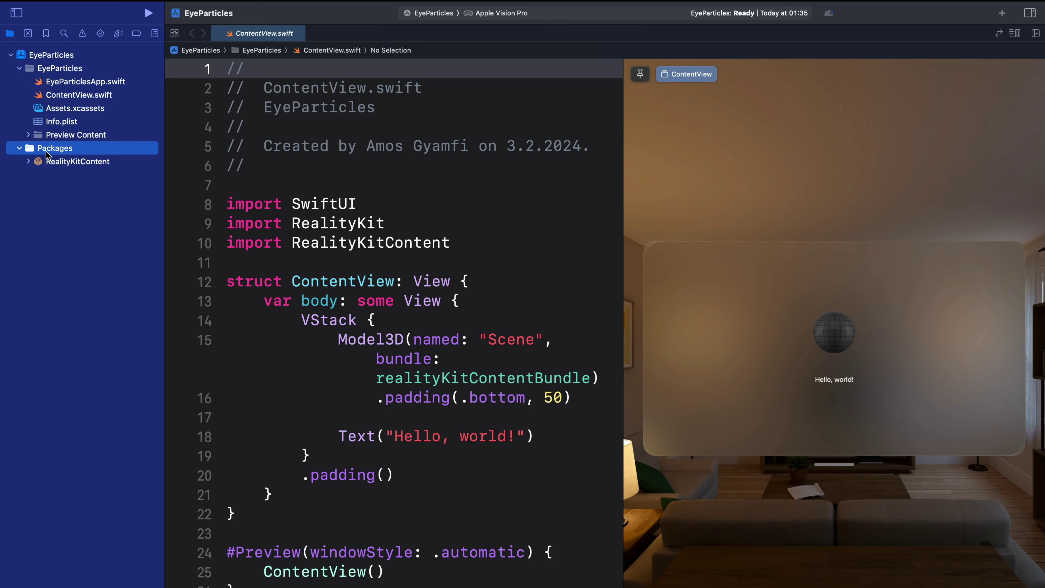
left_click(28, 162)
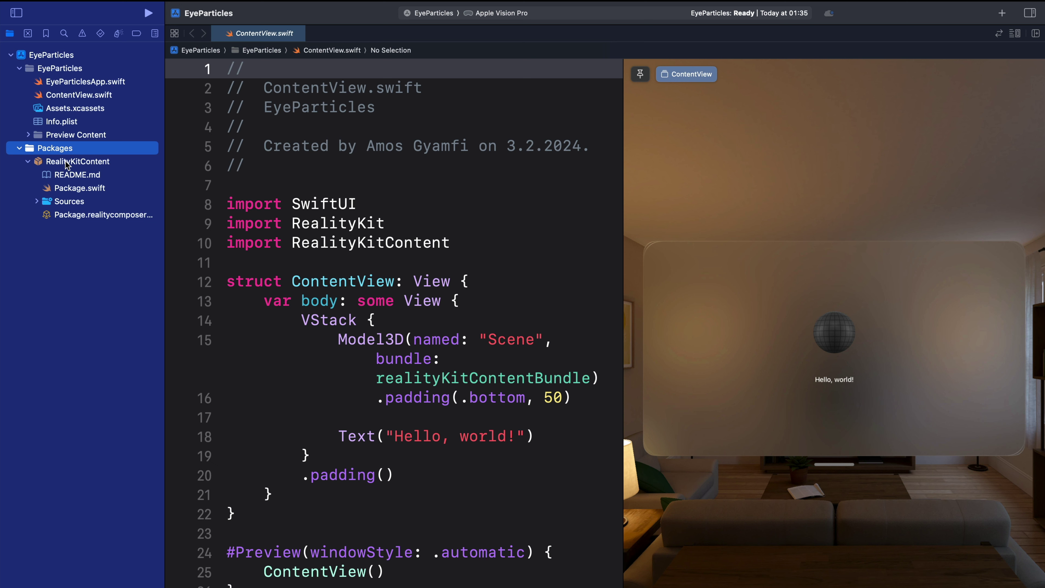
left_click(37, 201)
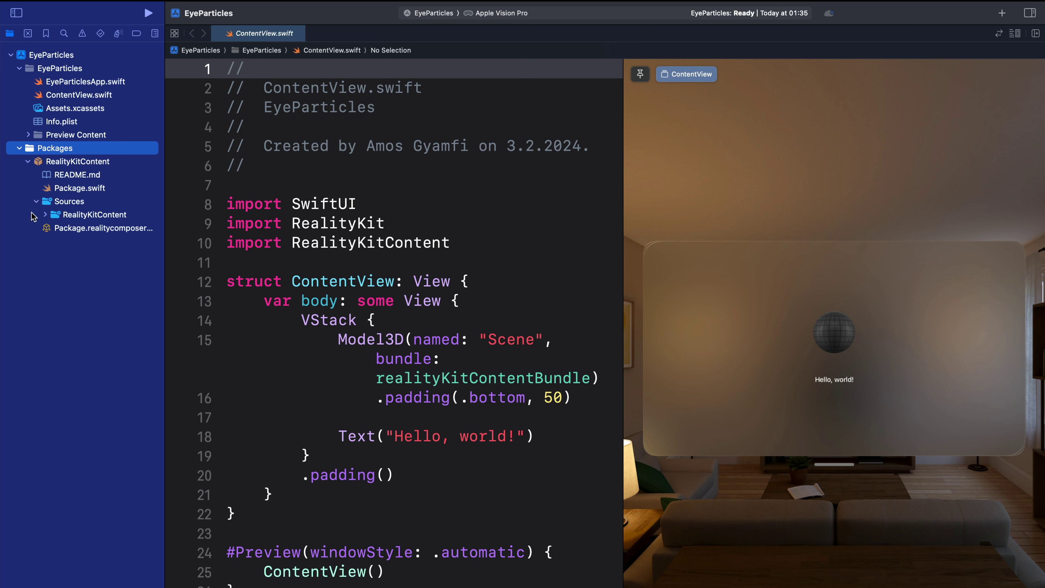
left_click(45, 215)
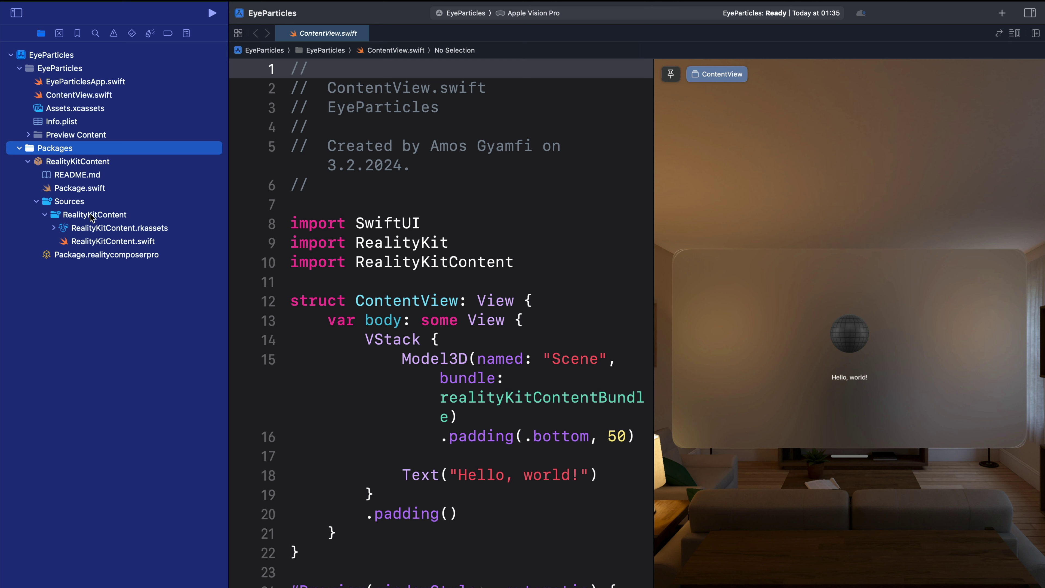
left_click(119, 229)
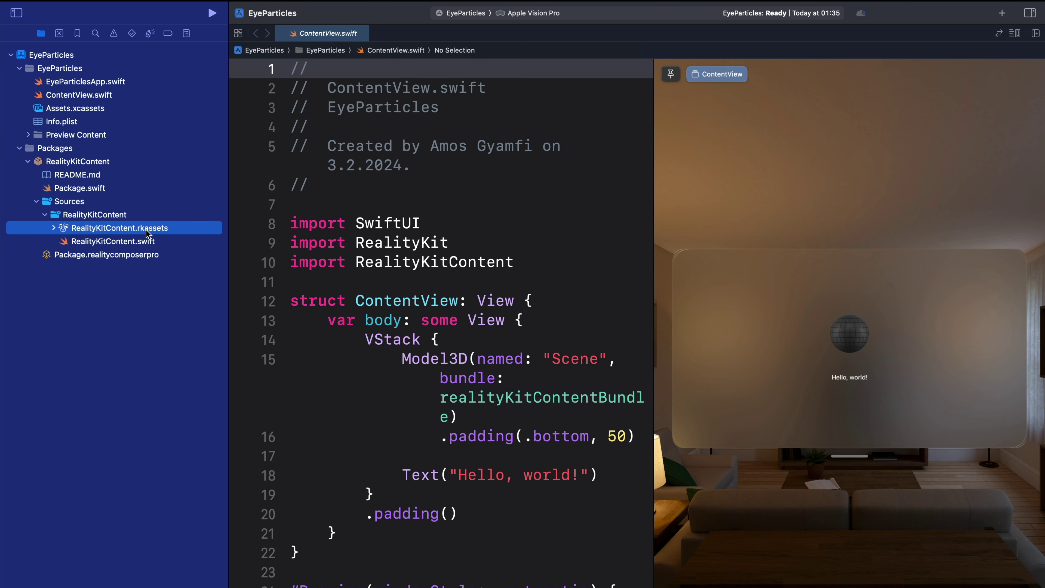
left_click(103, 243)
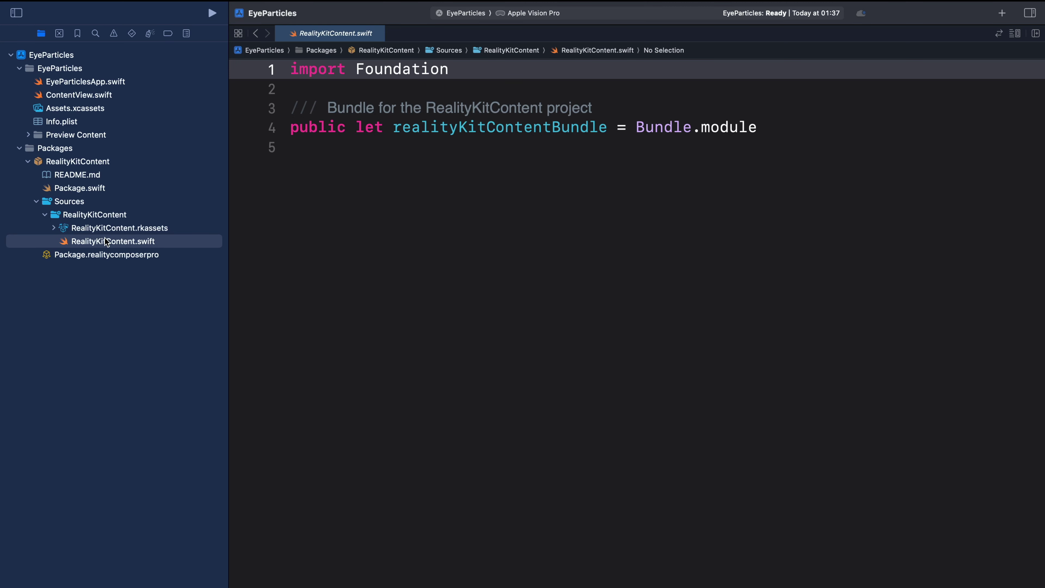
Open Package.realitycomposerpro's sphere scene and send it to Reality Composer Pro
left_click(79, 258)
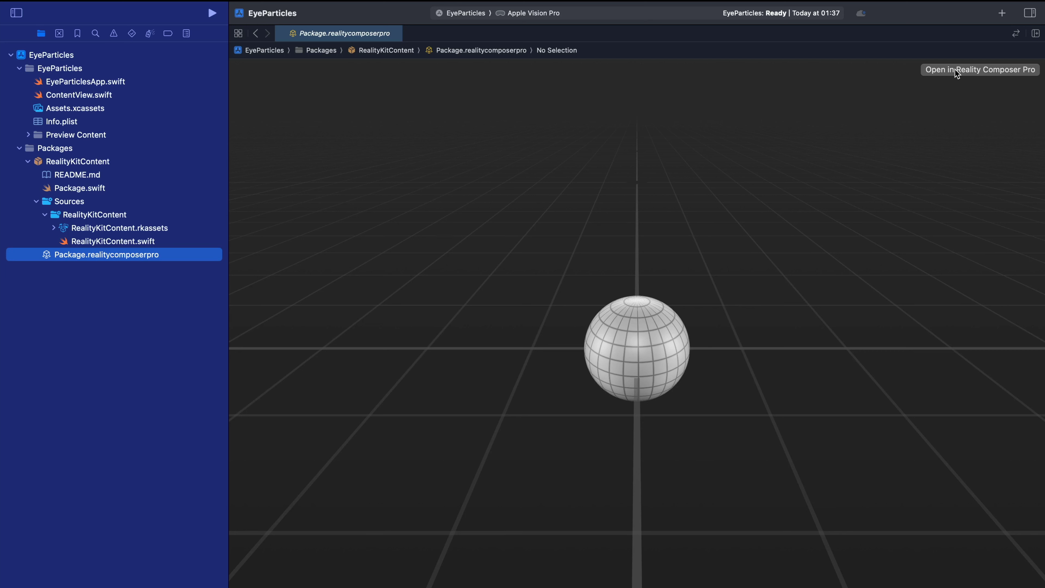
left_click(973, 68)
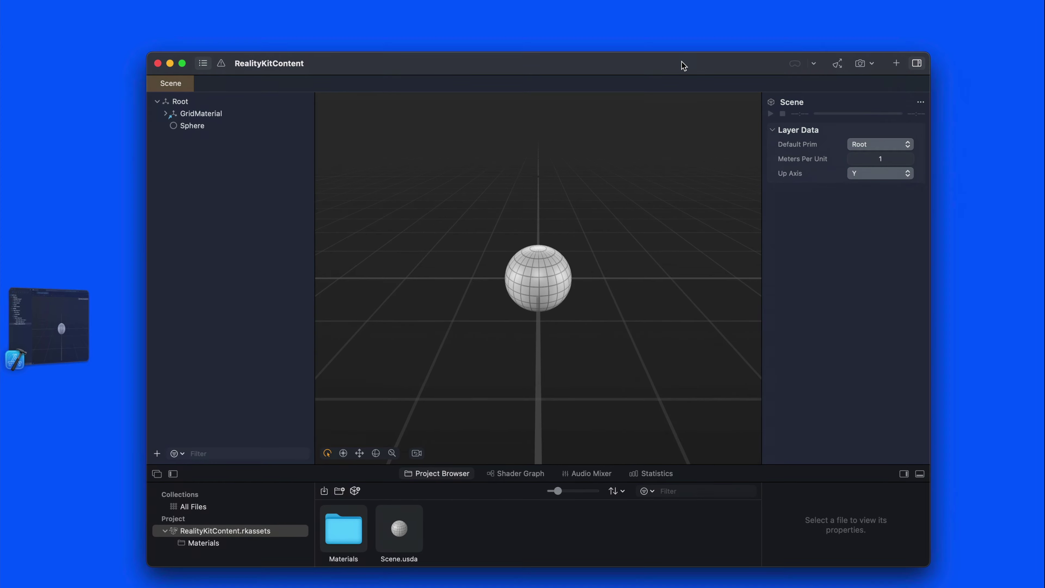
Maximise Reality Composer Pro and add a Particle Emitter entity beside the Sphere
double_click(681, 62)
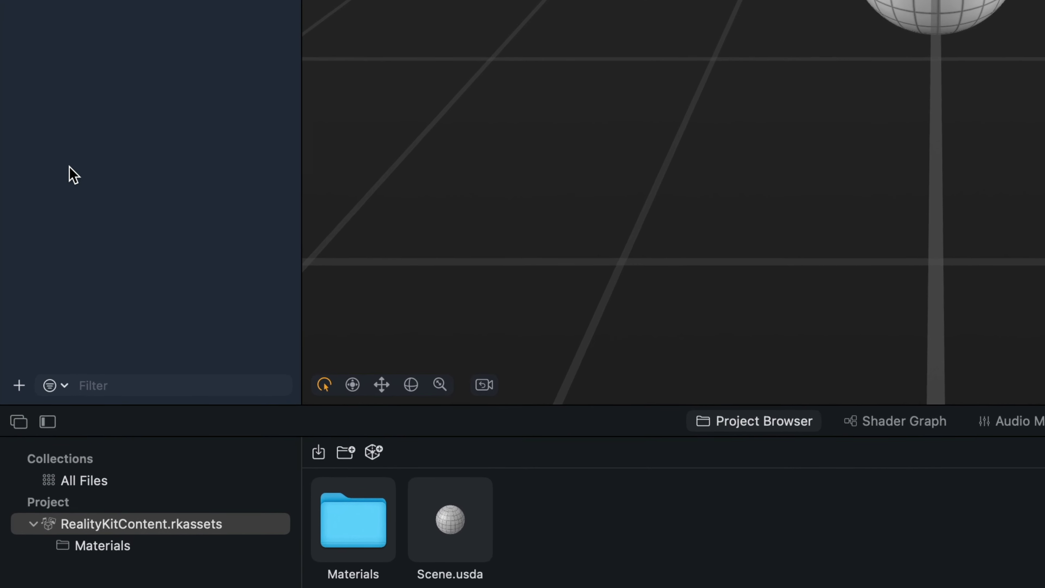
left_click(19, 383)
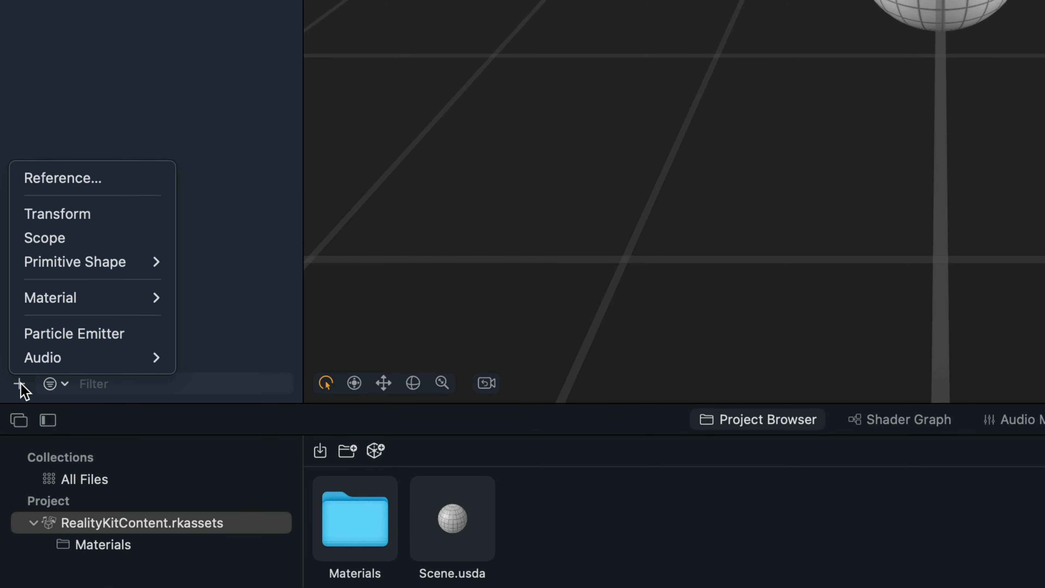
left_click(87, 334)
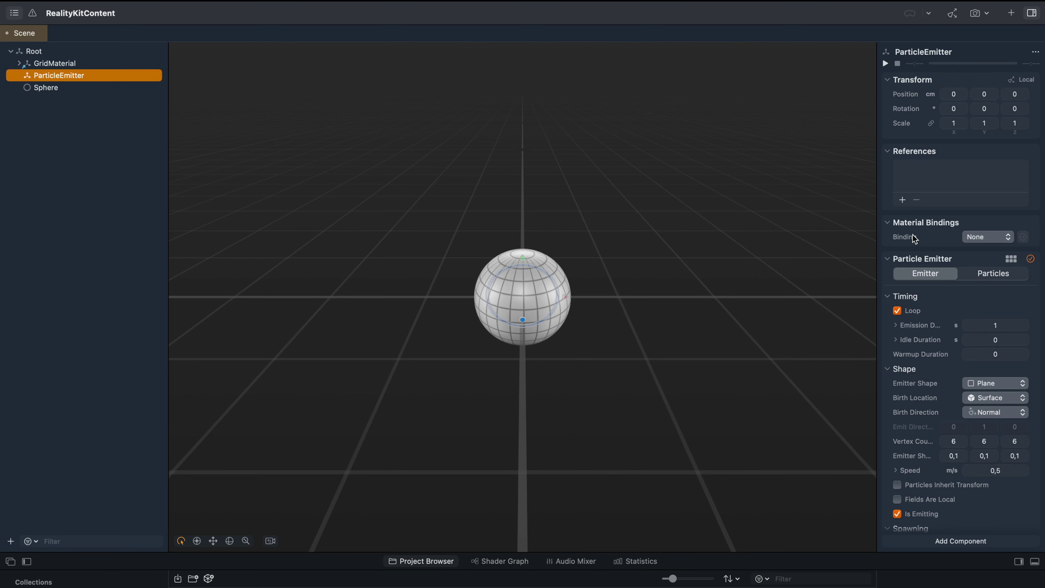
Play the emitter's pink particles and show its Particles settings in a widened inspector
left_click(885, 64)
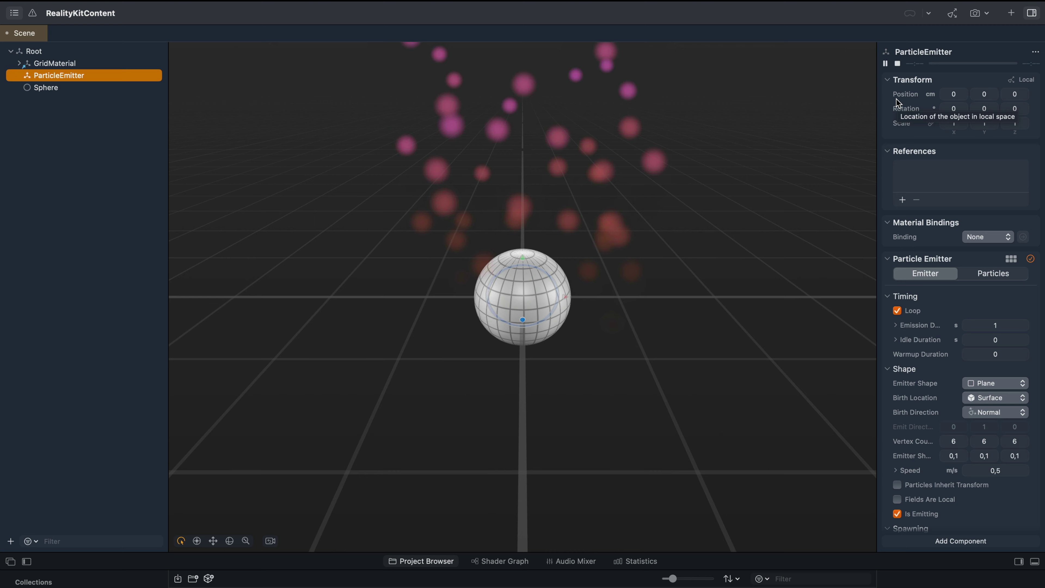
left_click_drag(877, 124, 811, 189)
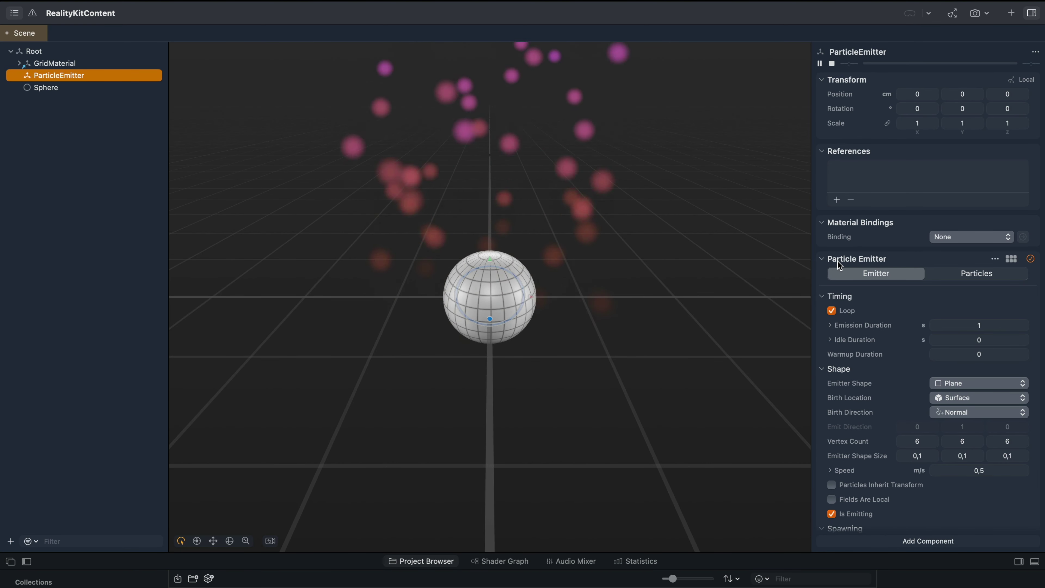
left_click(969, 273)
left_click(878, 273)
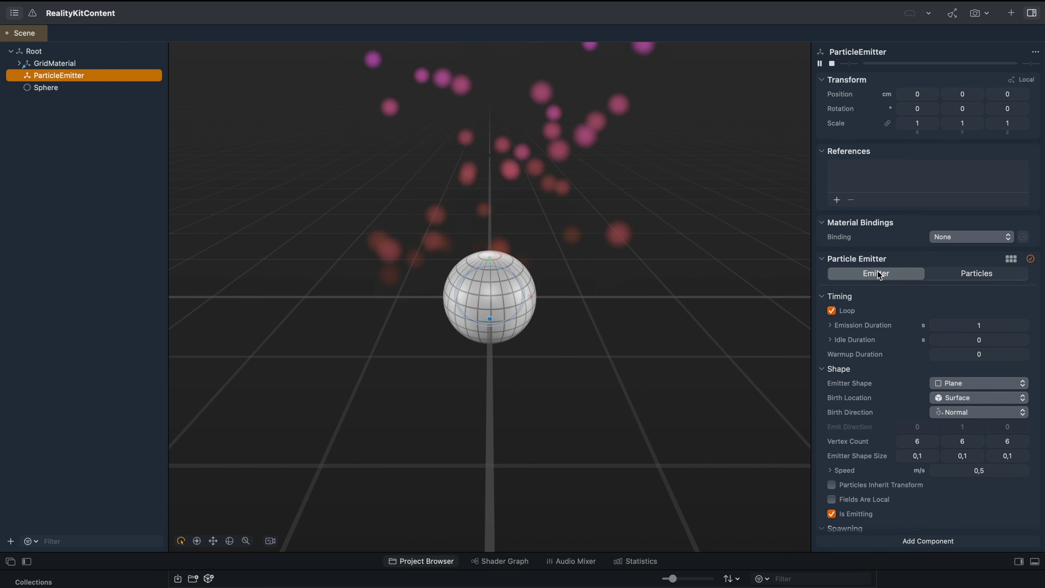
left_click(963, 272)
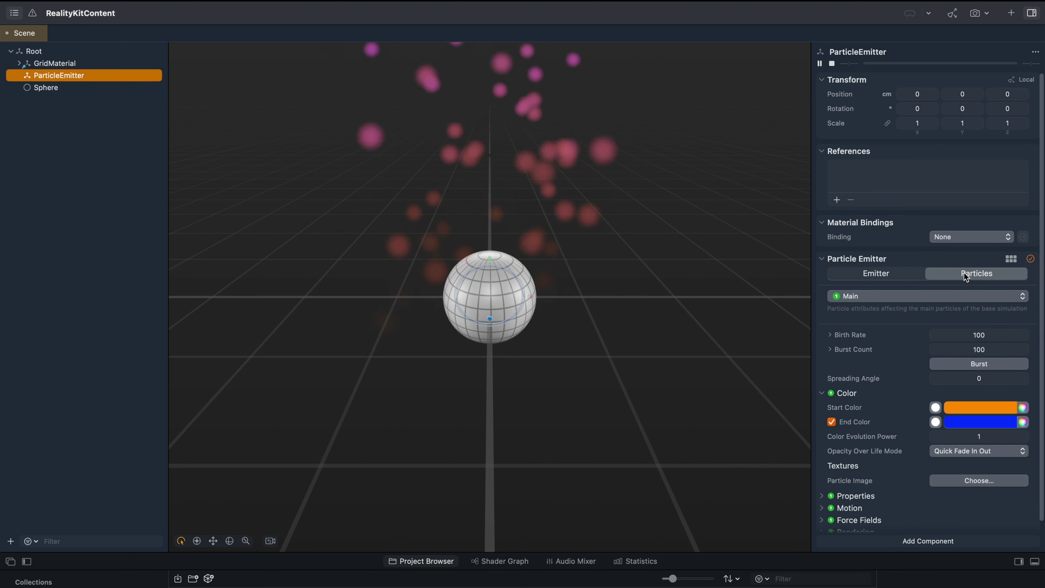
Apply the Fireworks, then Impact preset to the emitter, and select the GridMaterial entity
left_click(1011, 258)
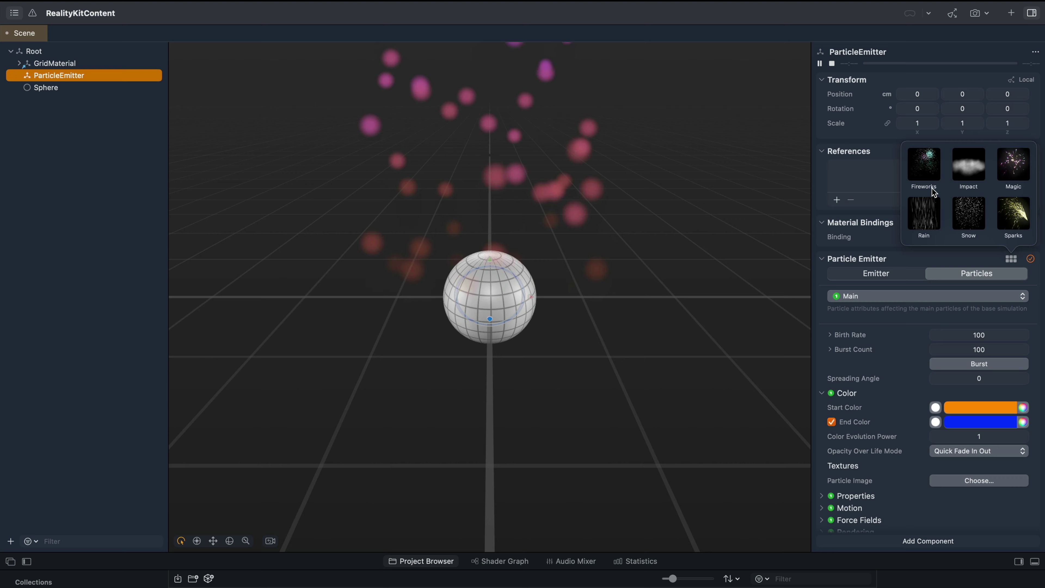
left_click(922, 164)
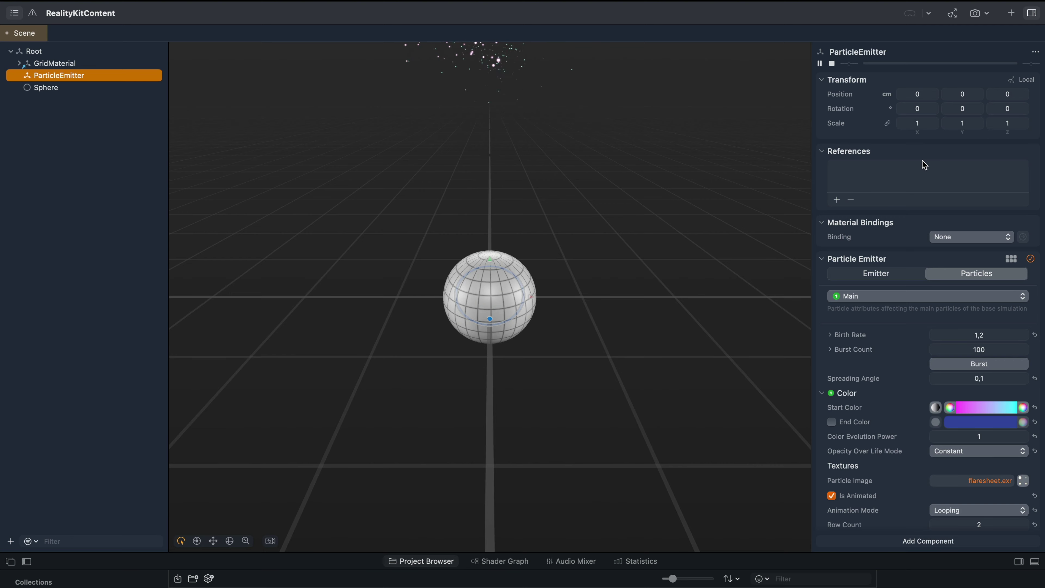
left_click(642, 314)
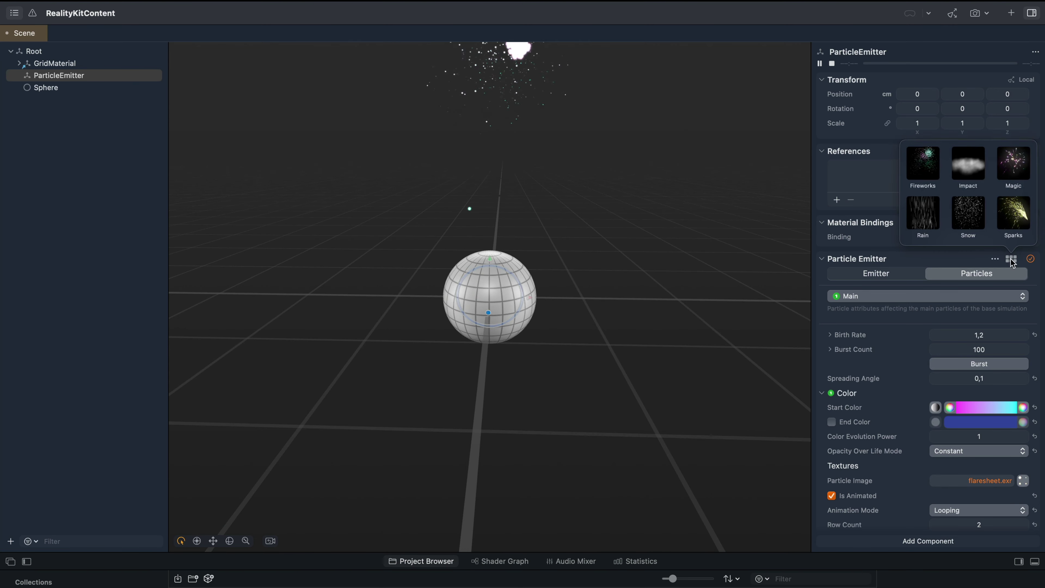
left_click(969, 169)
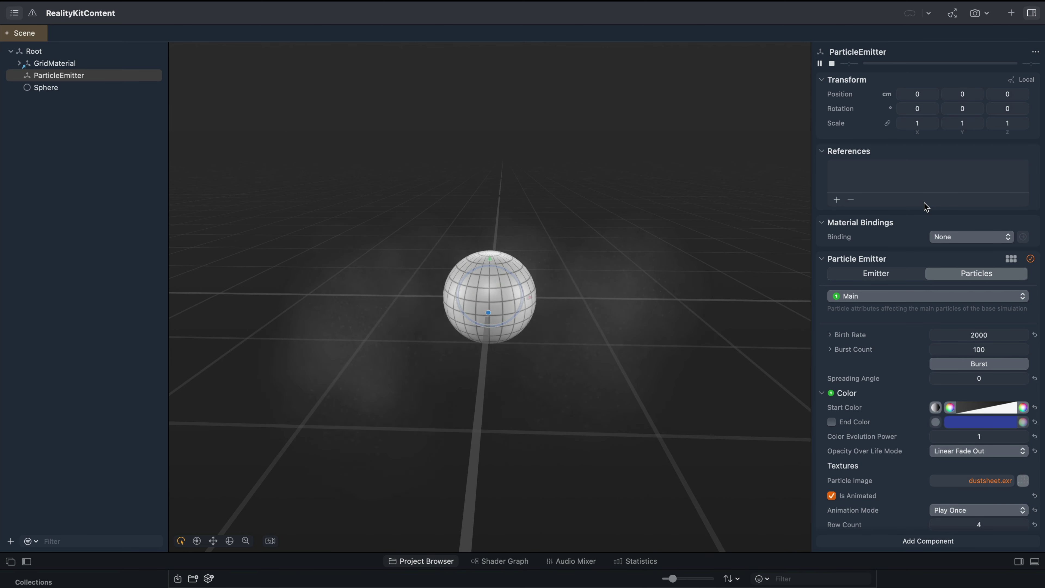
left_click(693, 308)
Clear the scene's entities and add the Erlenmeyer Flask from the content library
left_click(60, 63)
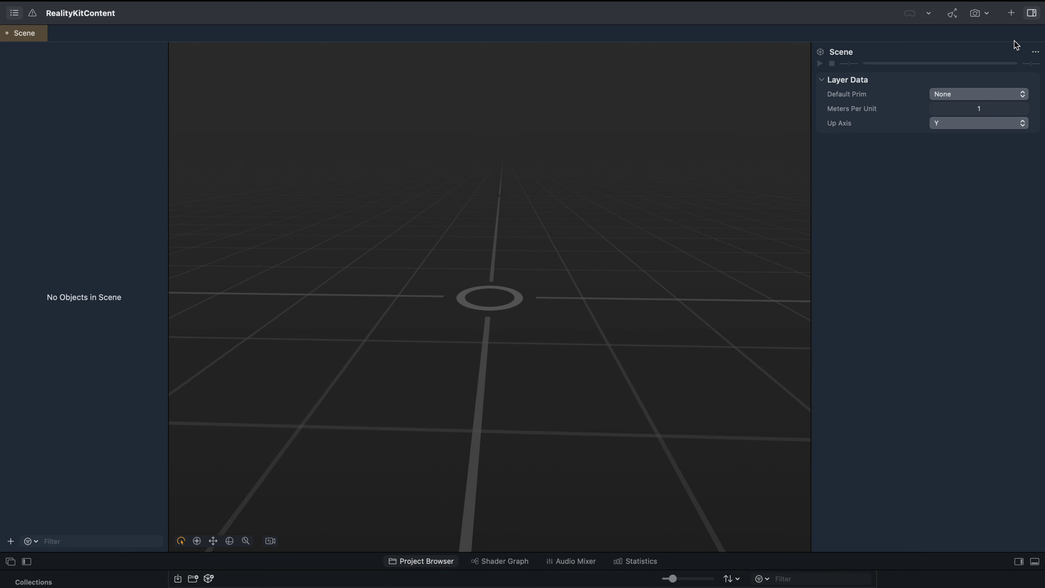
left_click(1012, 15)
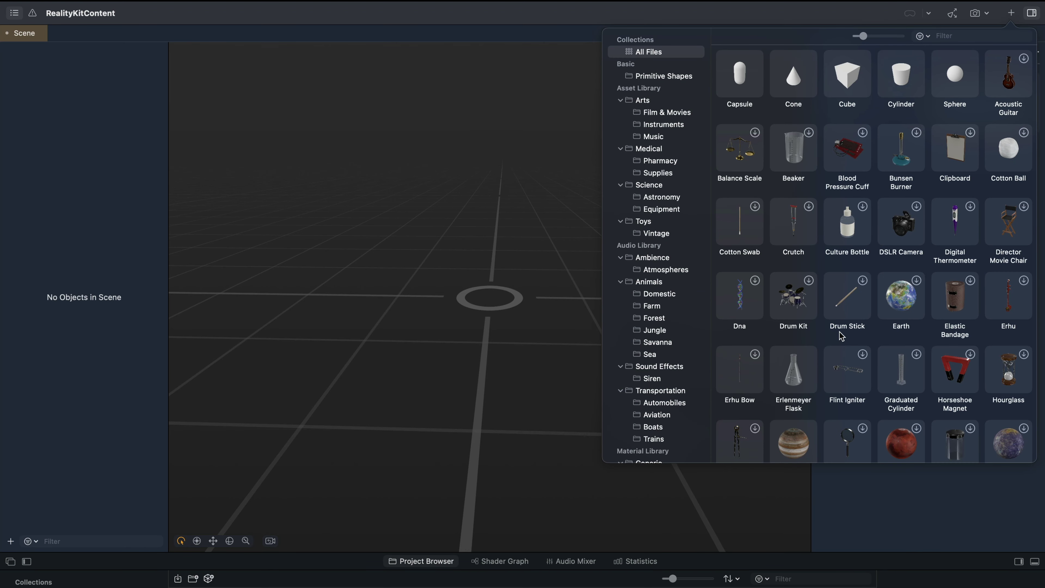
left_click(797, 370)
double_click(797, 370)
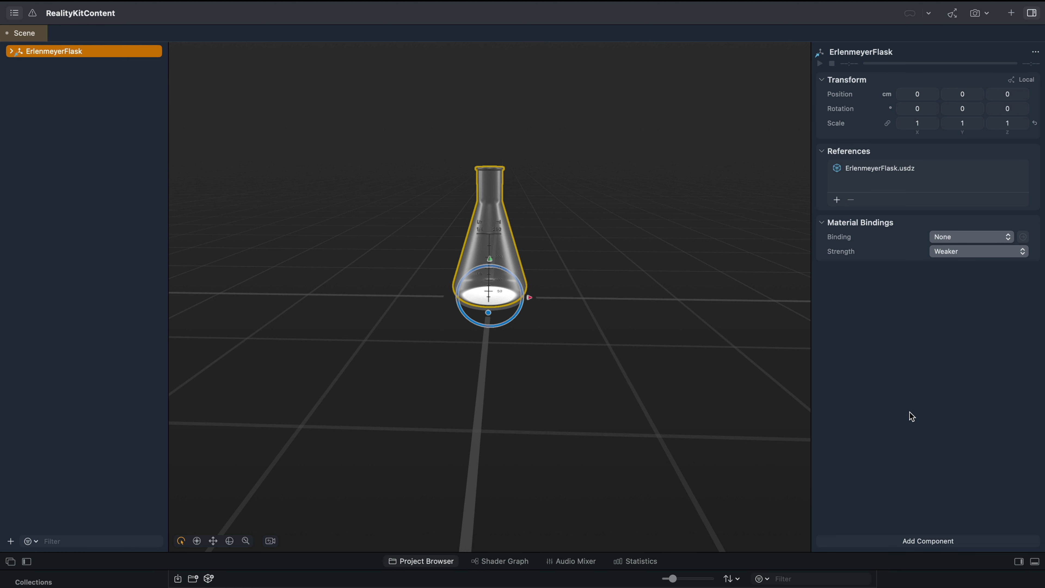
left_click(917, 539)
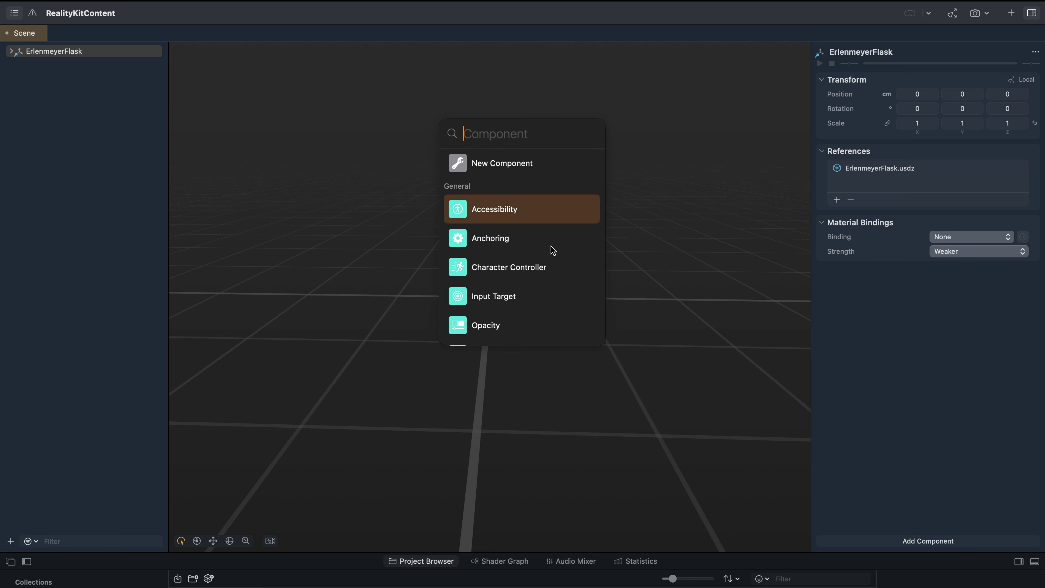
Give the ErlenmeyerFlask a Particle Emitter component and play its pink particles
scroll(550, 249, "down", 5)
scroll(550, 249, "up", 1)
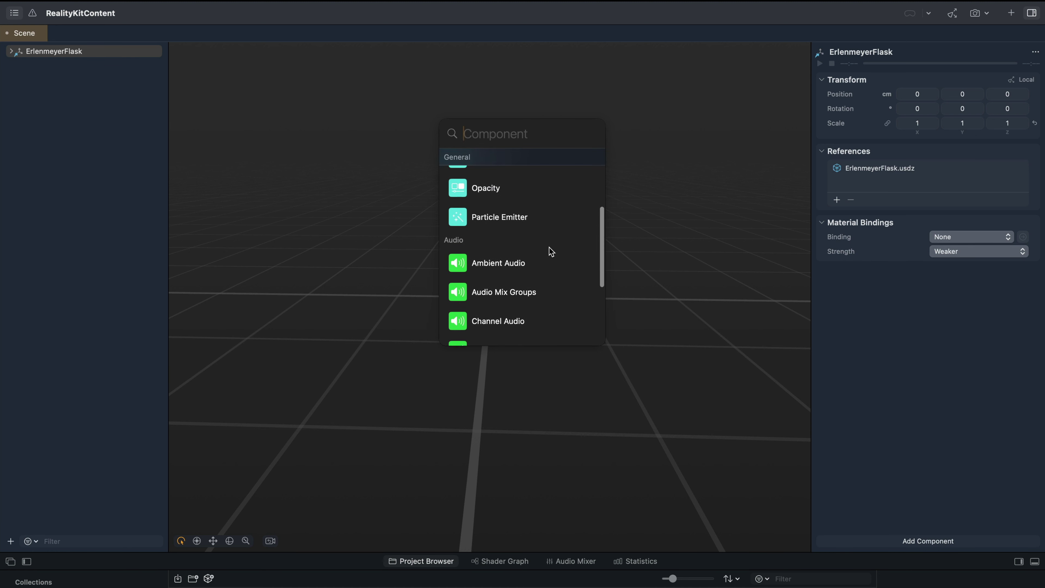
left_click(497, 218)
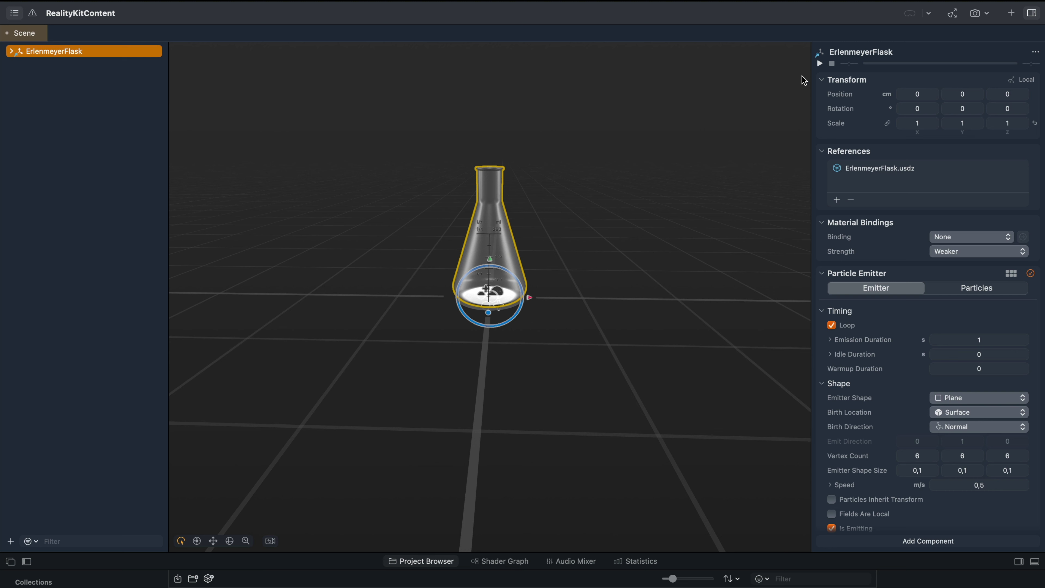
left_click(819, 63)
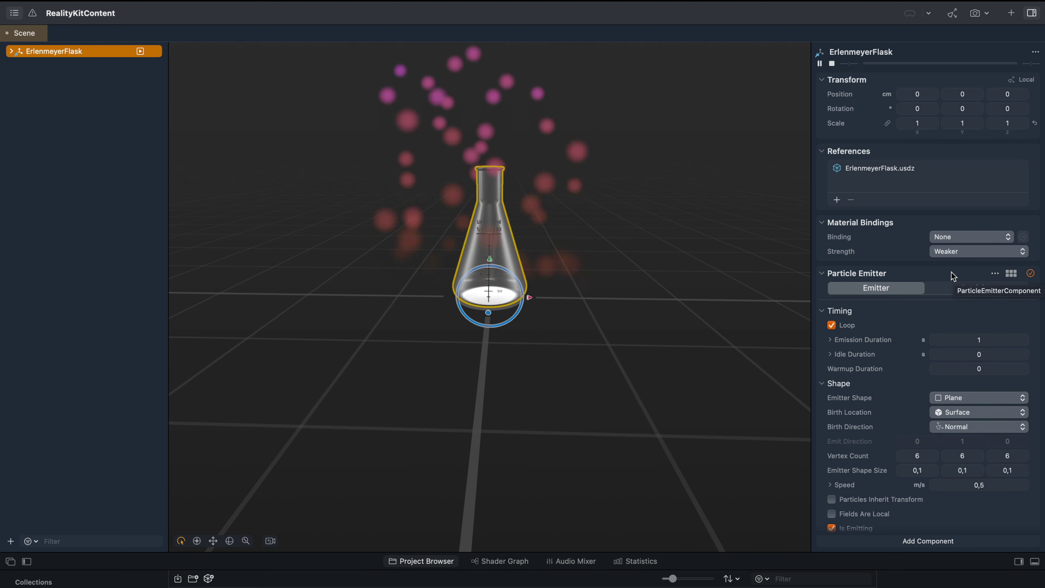
Apply the Fireworks preset to the flask's emitter and drag the flask down along Y
left_click(1011, 273)
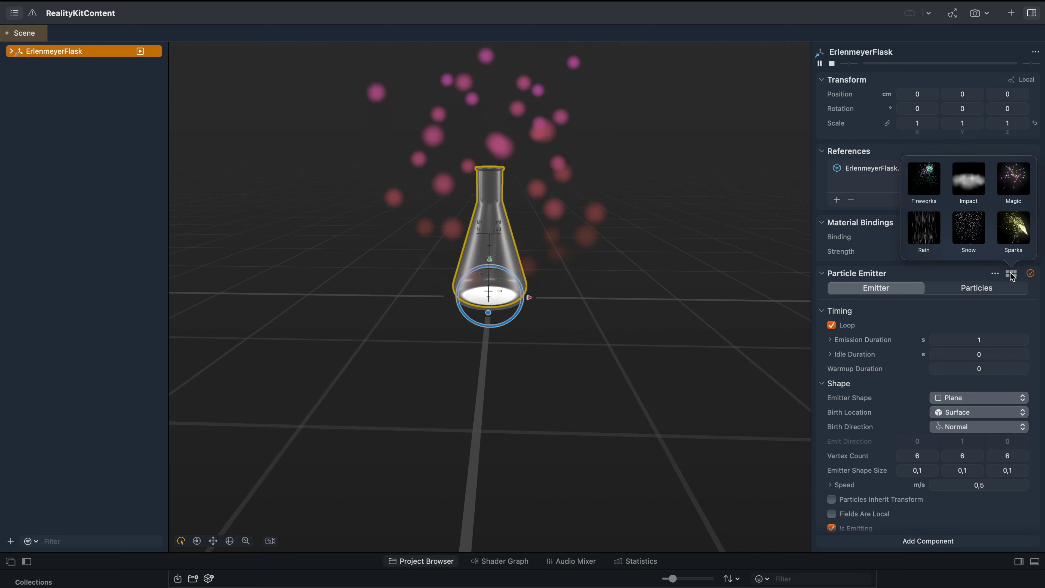
left_click(927, 186)
left_click_drag(489, 251, 486, 409)
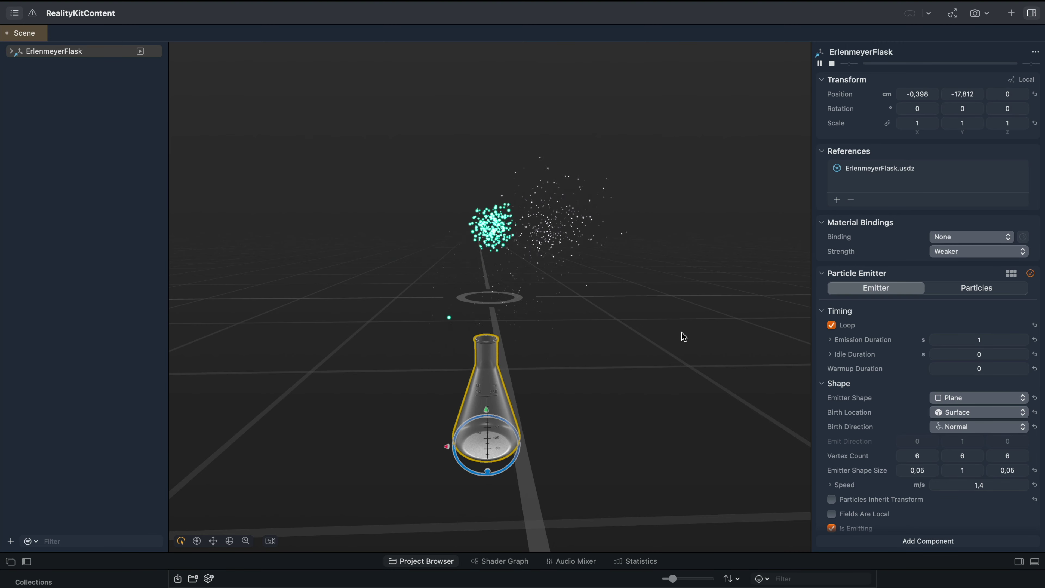
Try the Impact and Magic presets, settle on Rain, and raise the flask to about −3.3 cm
left_click(1011, 273)
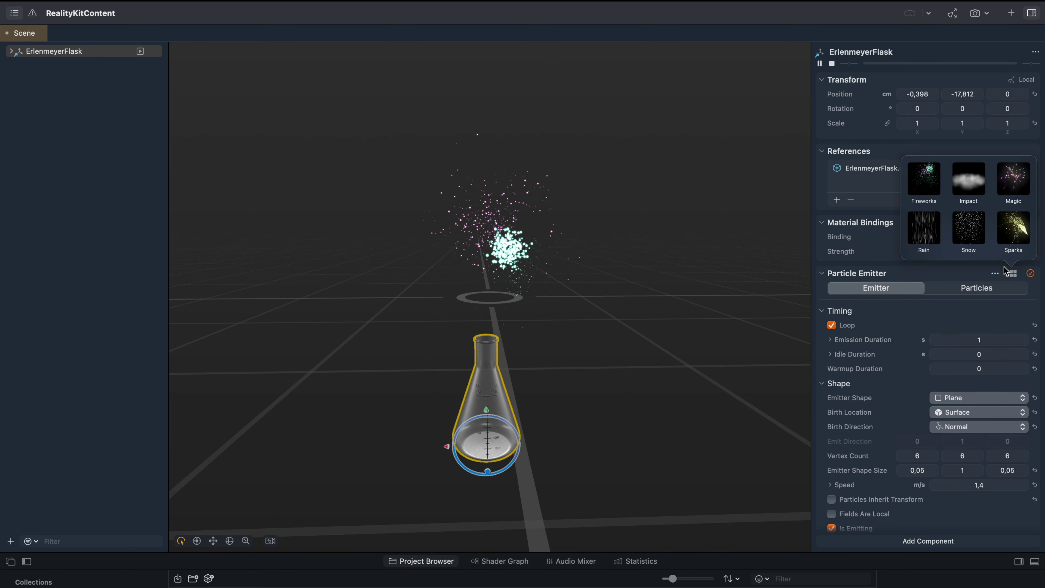
left_click(975, 177)
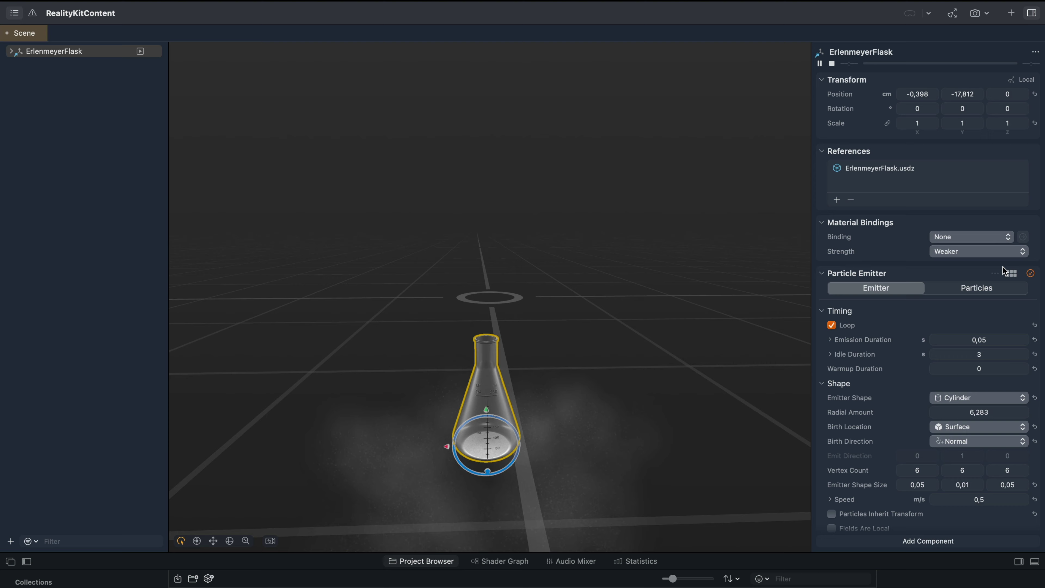
left_click(1011, 274)
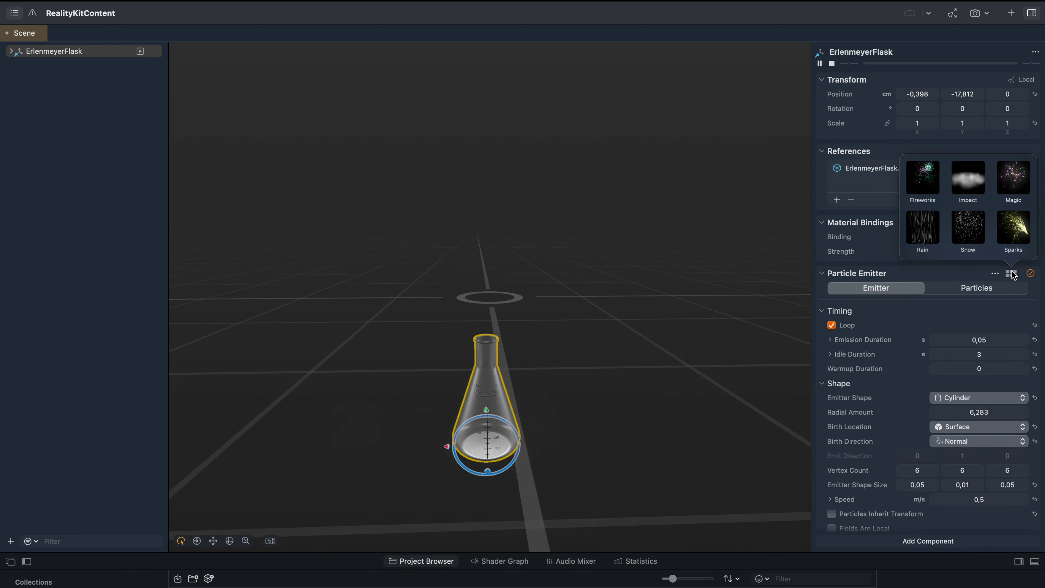
left_click(1017, 181)
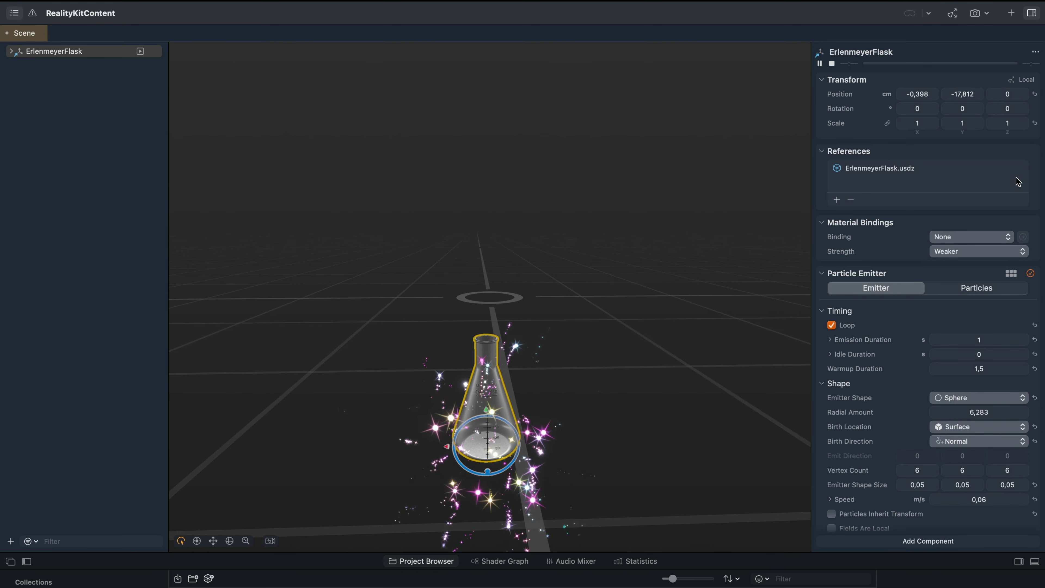
left_click(1011, 273)
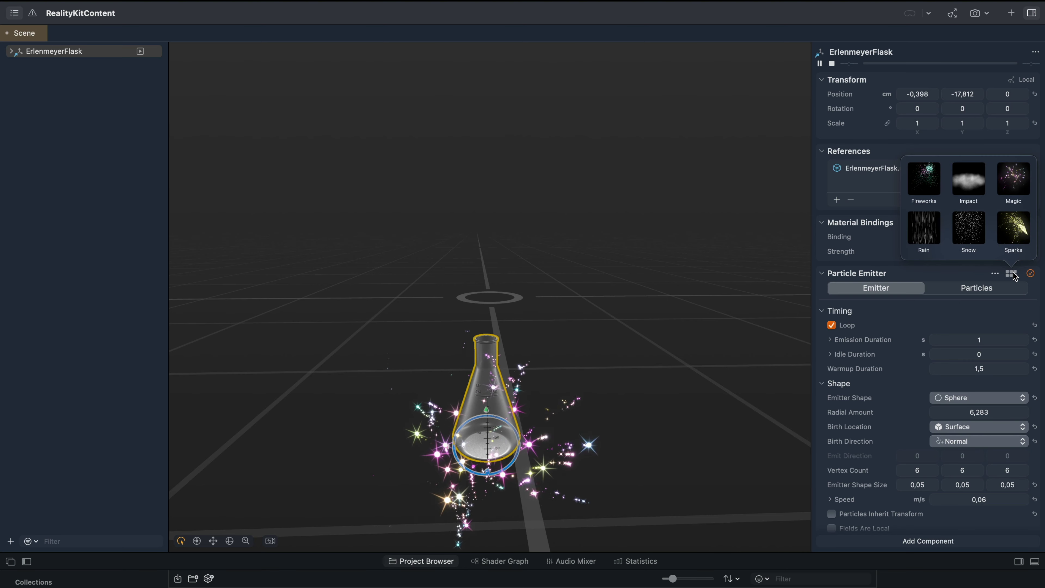
left_click(931, 234)
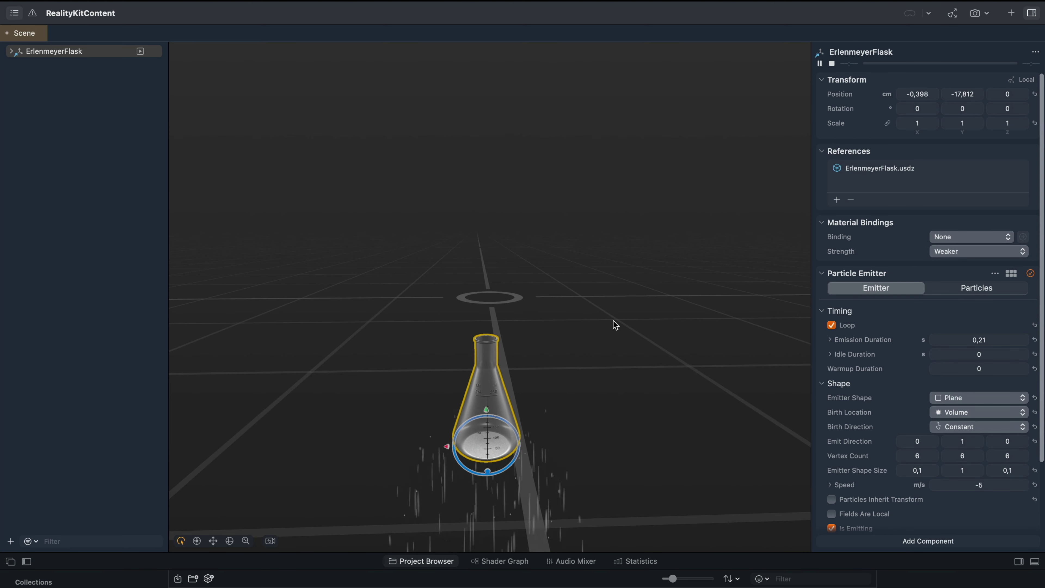
left_click_drag(483, 359, 491, 211)
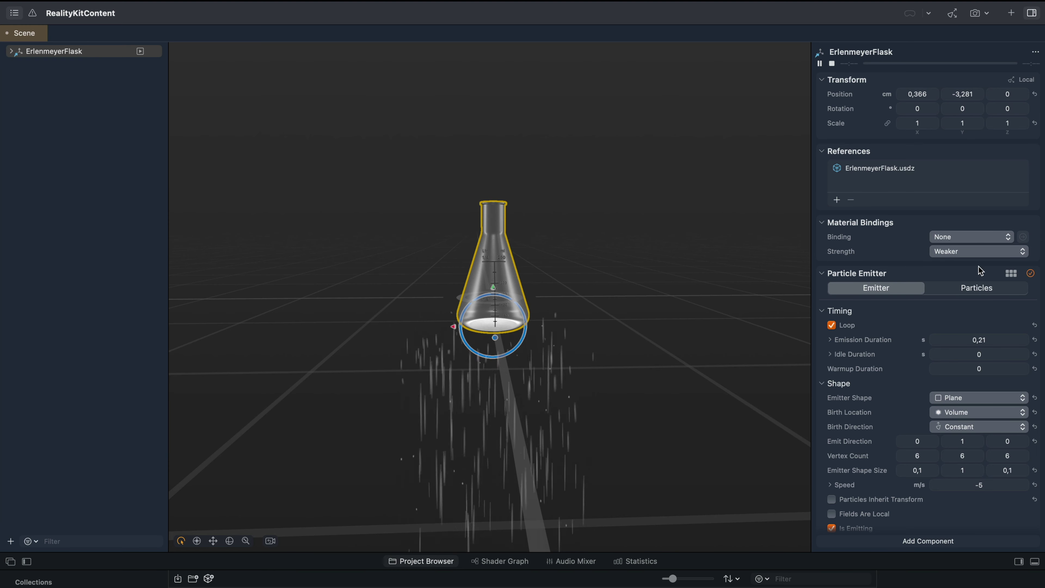
left_click(1011, 273)
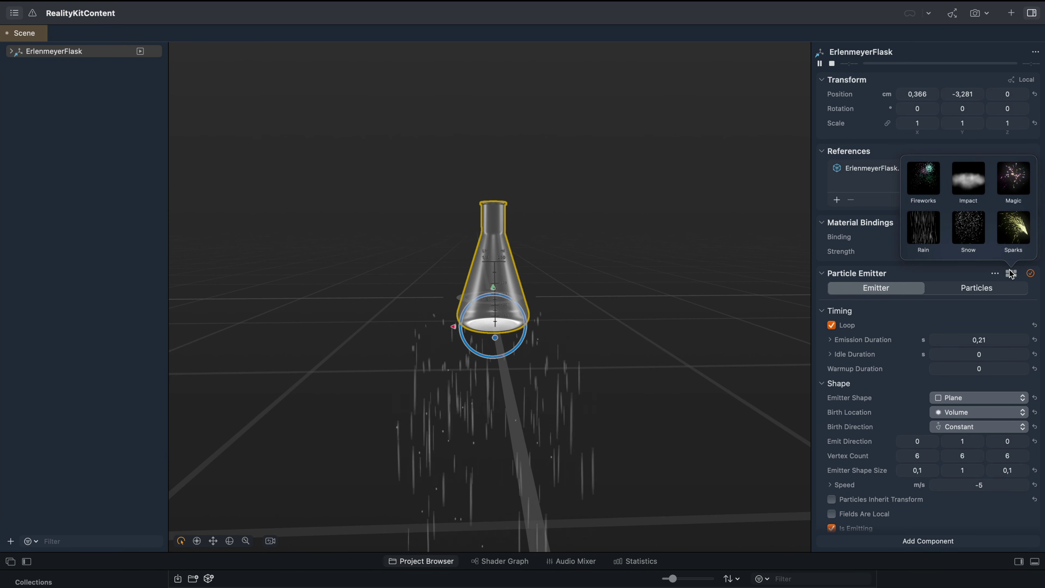
Try the Snow preset with the flask raised, then the Sparks preset with it moved down-left
left_click(969, 229)
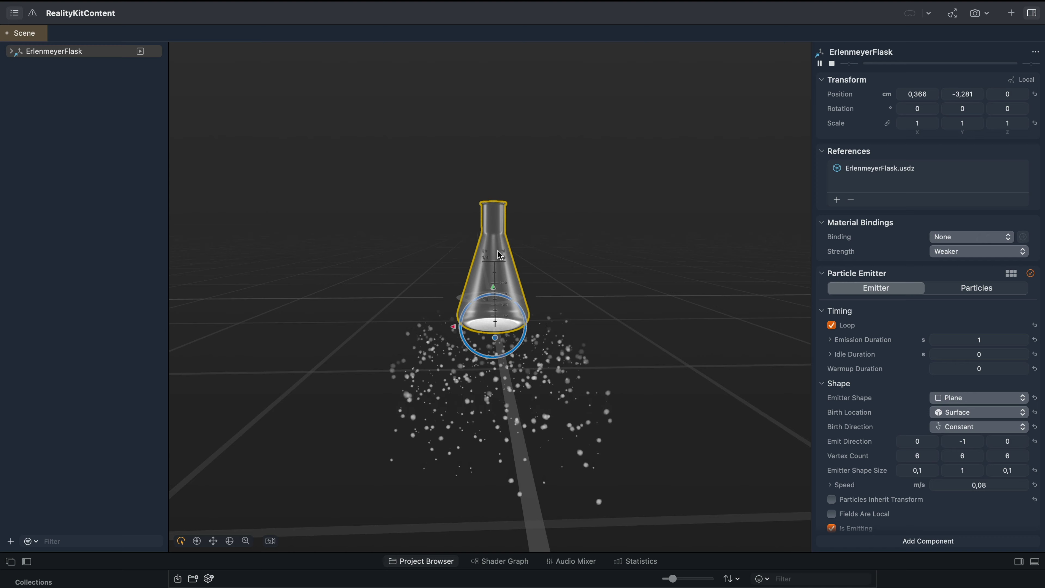
left_click_drag(499, 255, 501, 90)
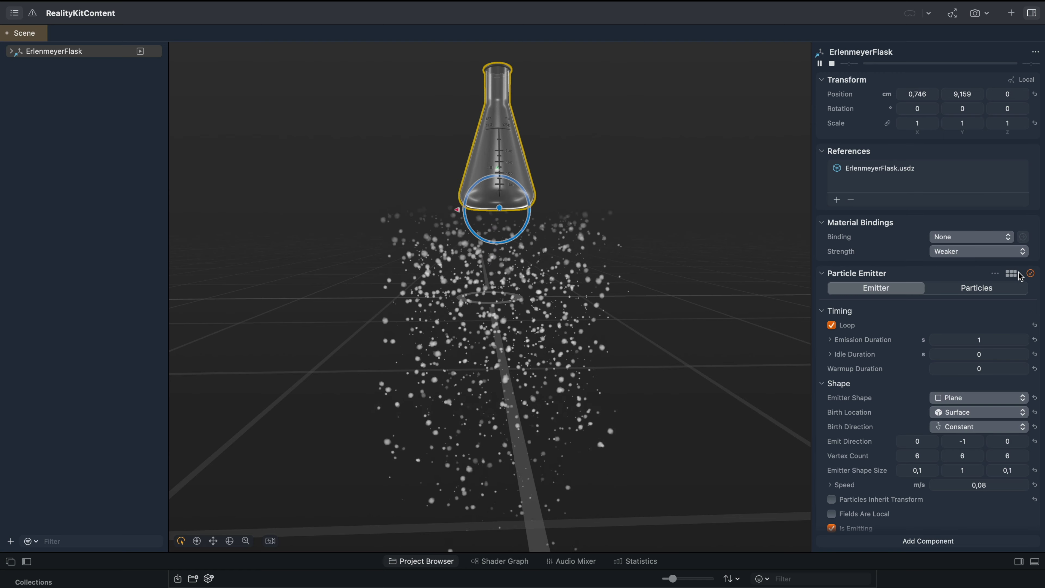
left_click(1010, 274)
left_click(1017, 230)
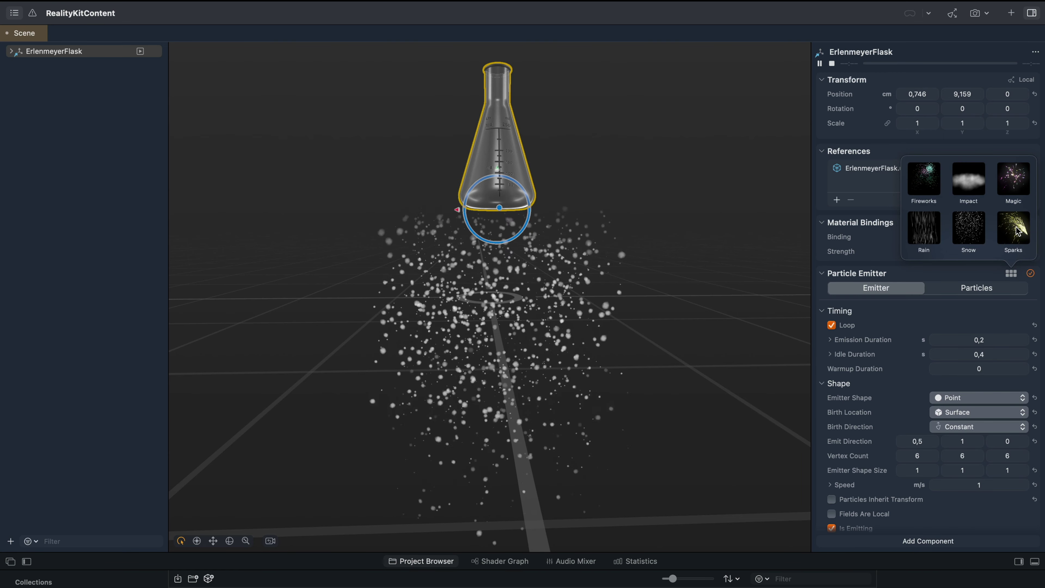
left_click_drag(493, 101, 478, 164)
Switch the emitter back to Fireworks and lower the flask to about −14.3 cm on Y
left_click(1011, 274)
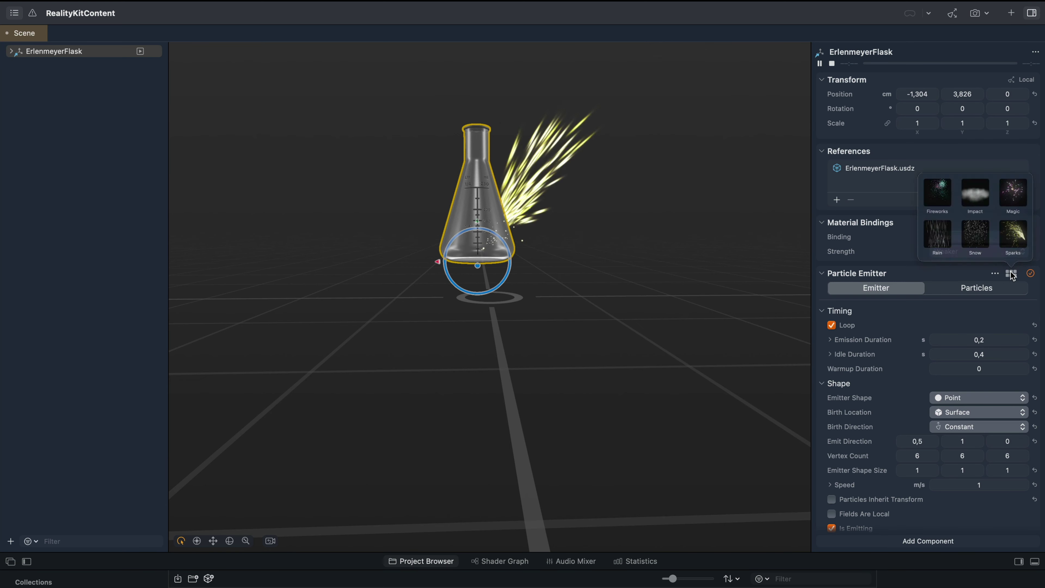
left_click(931, 183)
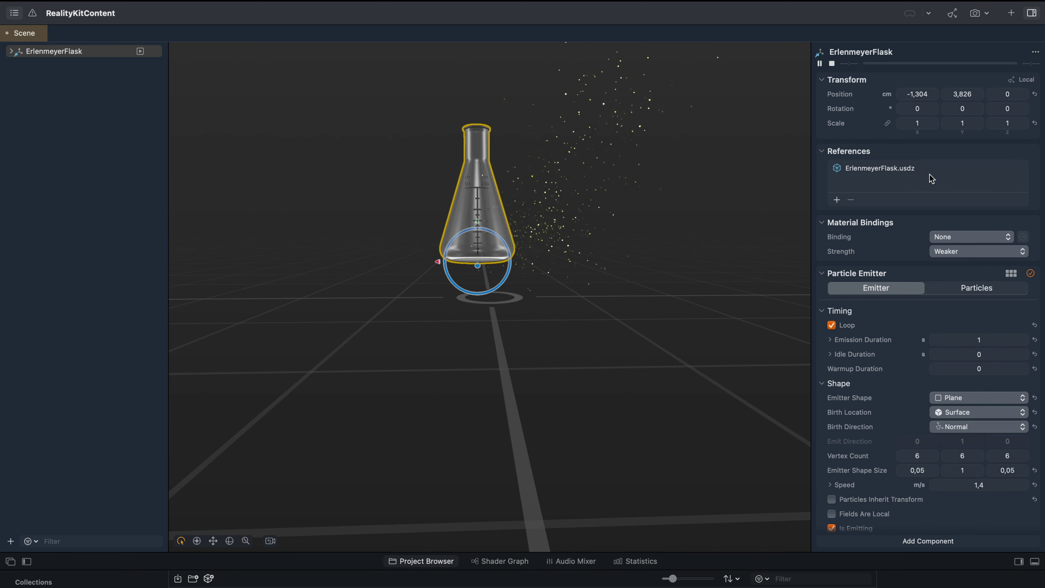
left_click_drag(486, 172, 491, 359)
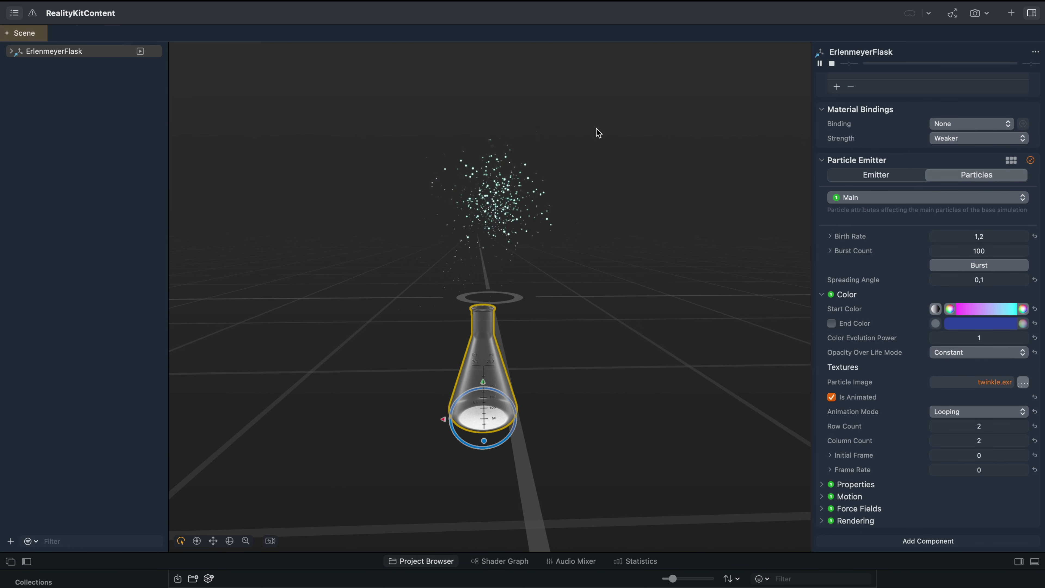
Deselect the flask, then export the whole scene as 'Scene' into the Documents visionOS folder
left_click(363, 85)
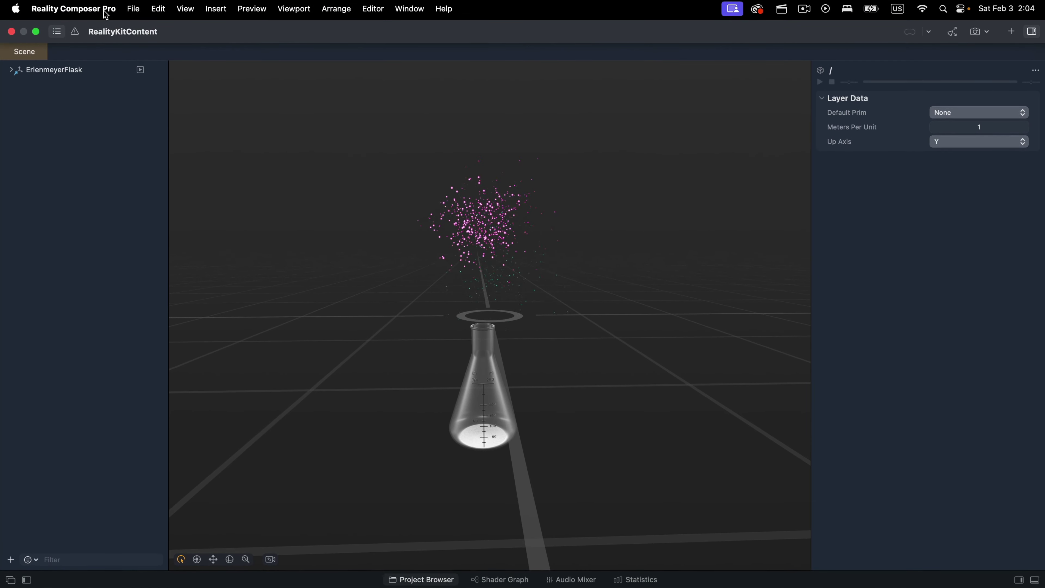
left_click(133, 12)
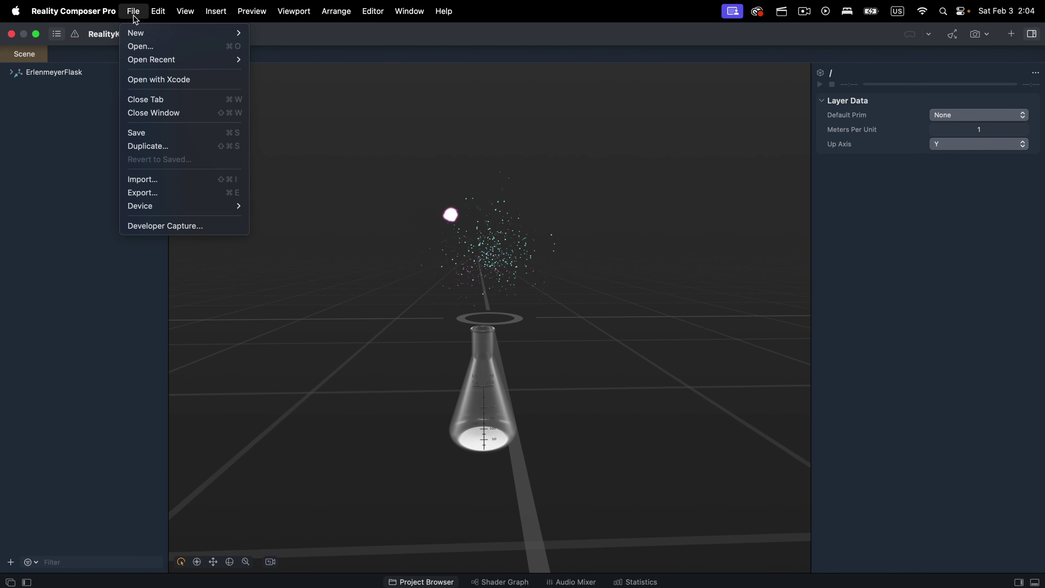
left_click(158, 193)
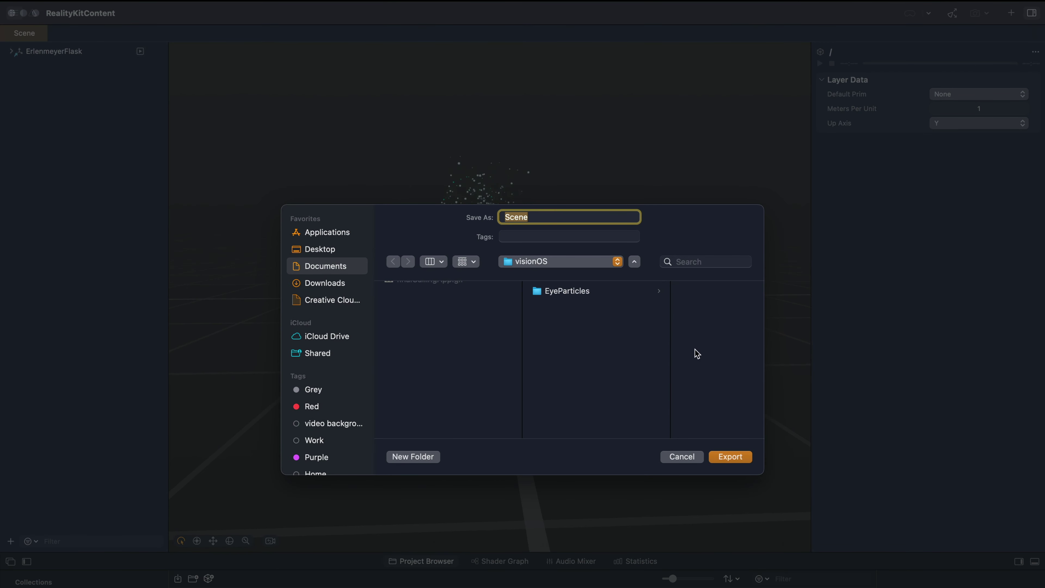
left_click(734, 455)
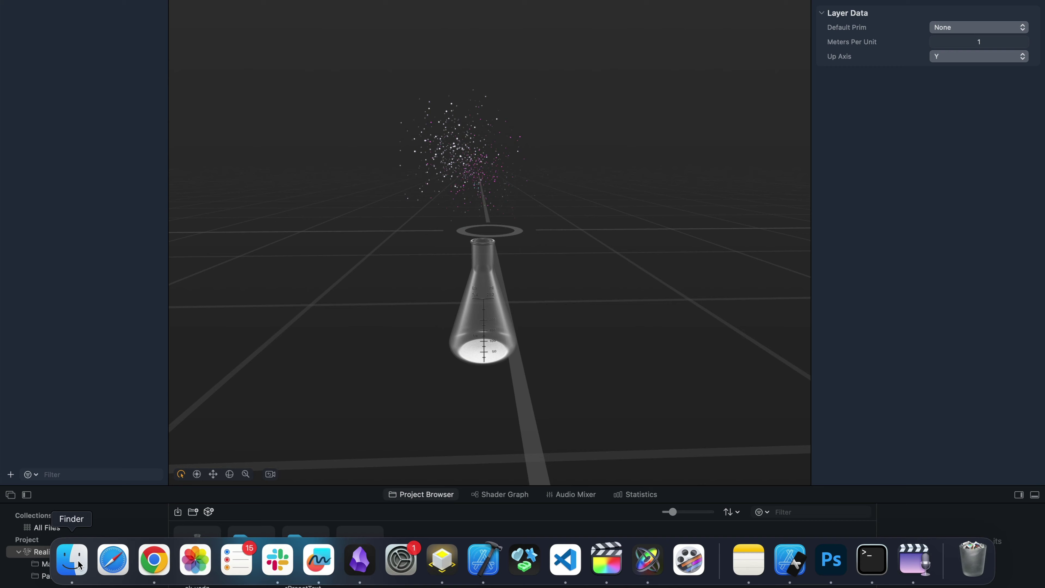
In Finder, check that Scene.usdz sits beside the EyeParticles folder in visionOS
left_click(78, 566)
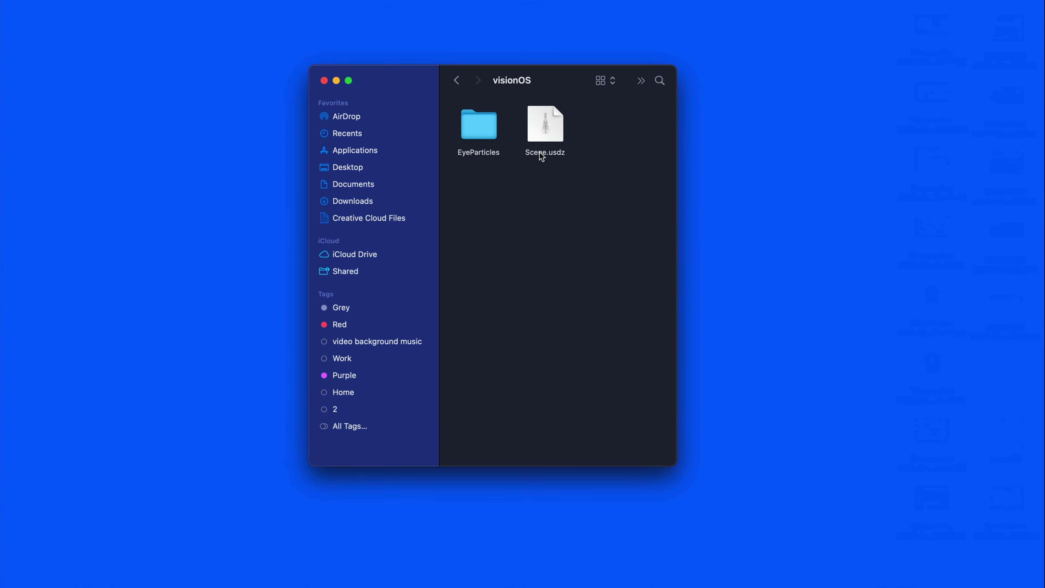
left_click(541, 156)
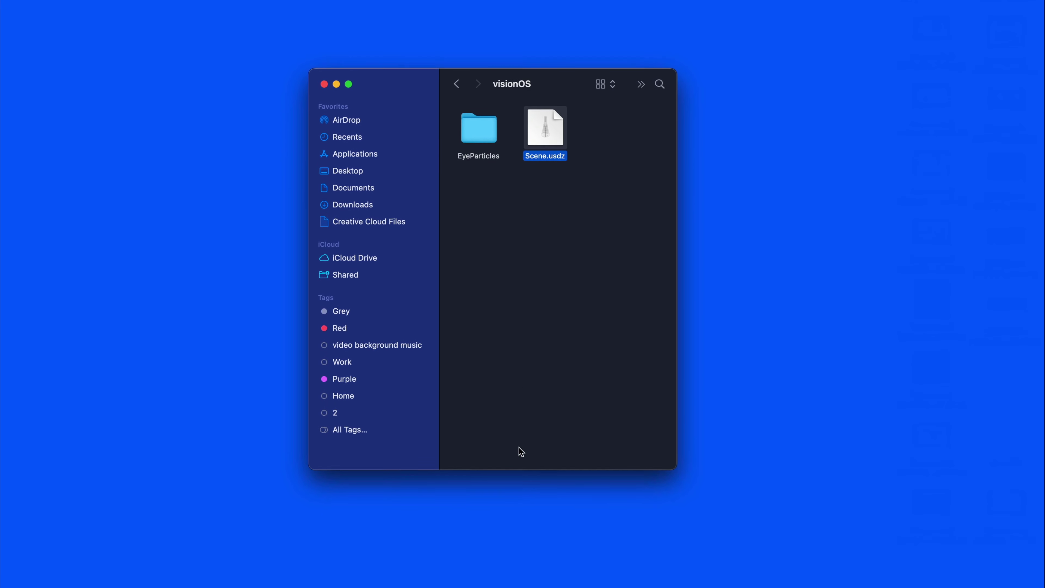
Back in Reality Composer Pro, save the flask-and-fireworks scene with File > Save
mouse_move(459, 581)
left_click(441, 562)
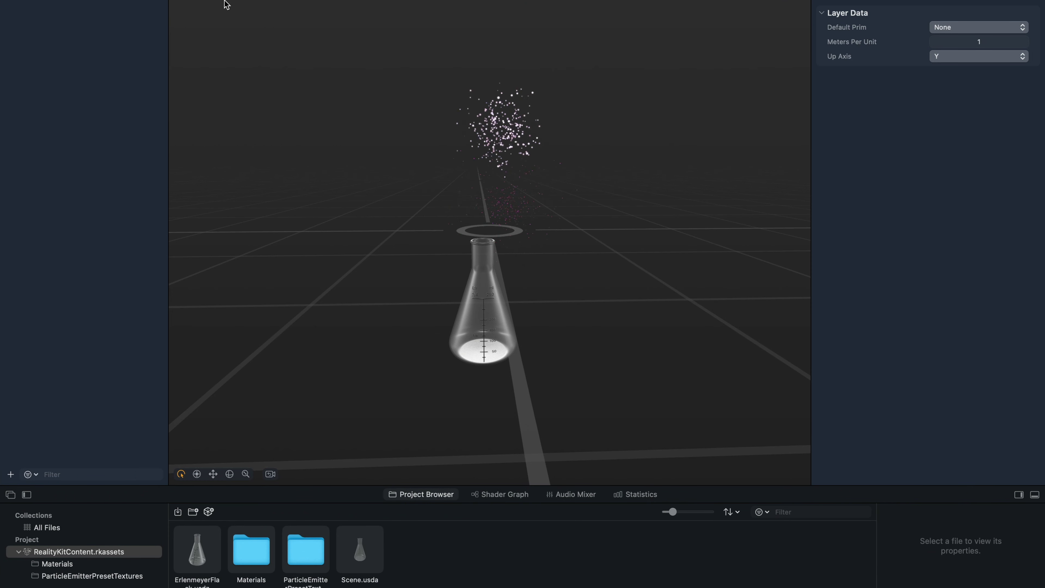
left_click(134, 0)
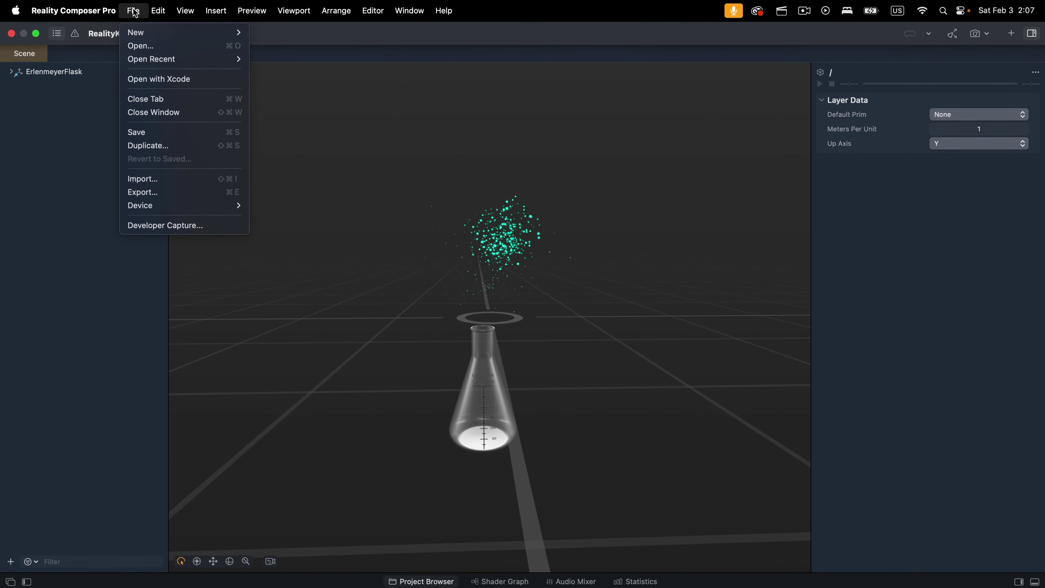
left_click(140, 117)
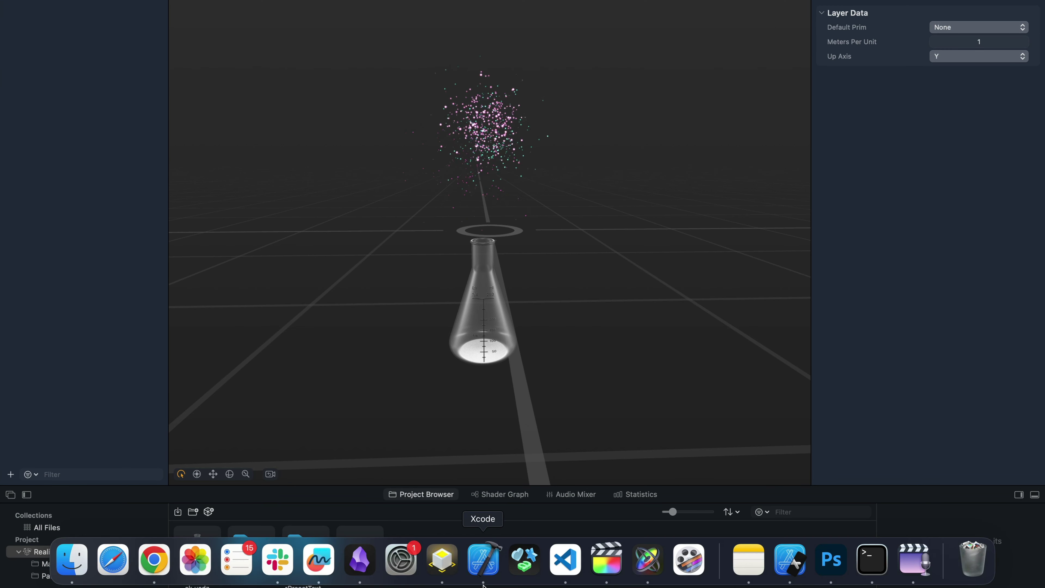
In Xcode, open ContentView.swift and narrow the code editor so the preview canvas loads
left_click(114, 255)
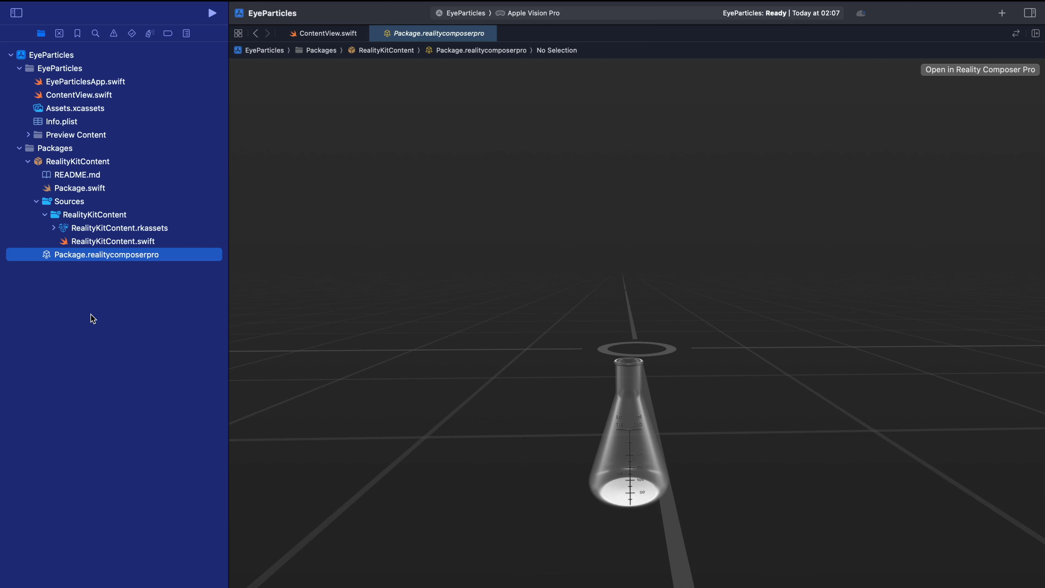
left_click(76, 95)
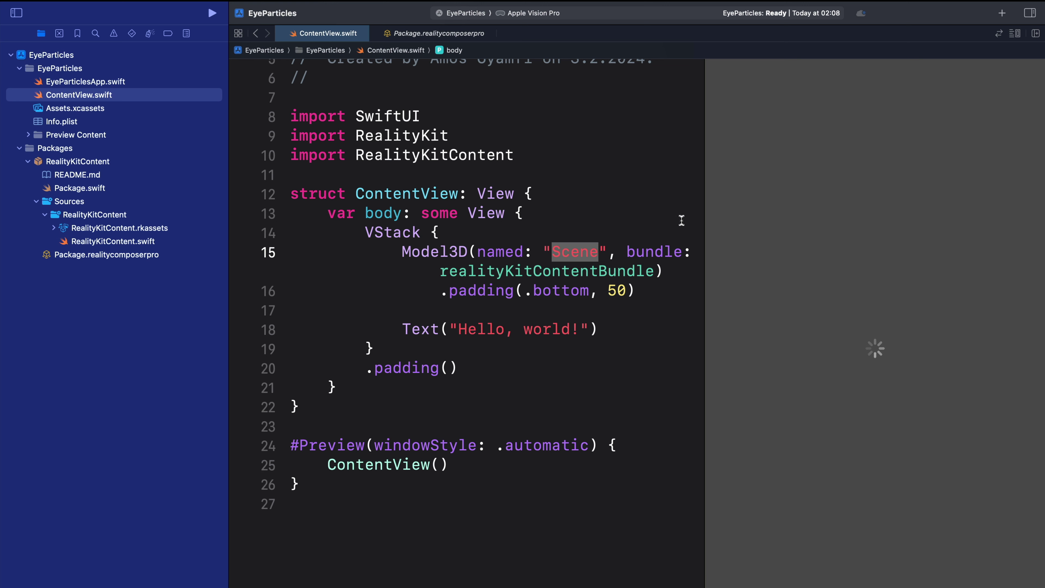
left_click_drag(704, 219, 650, 218)
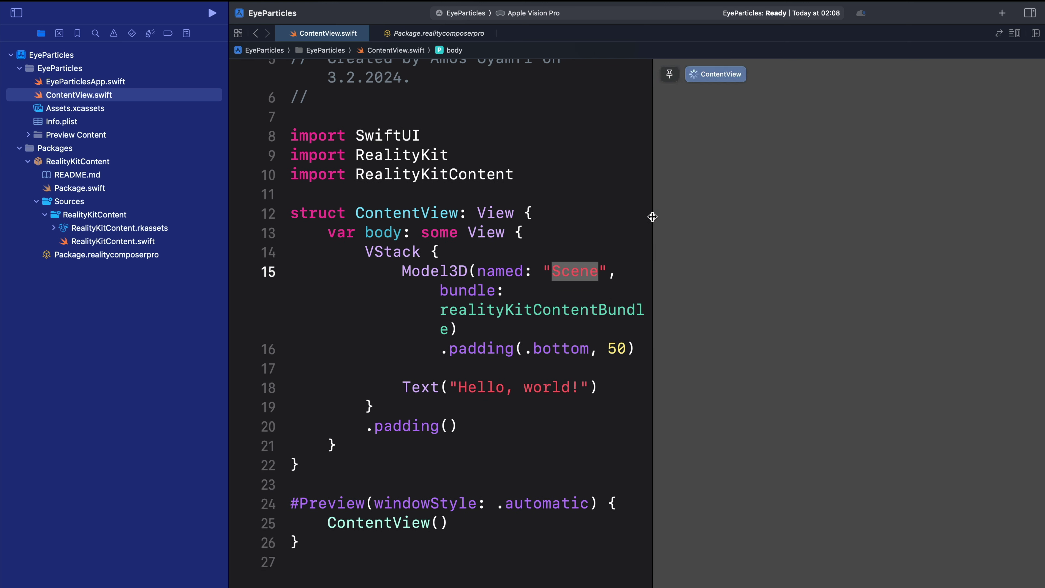
left_click(525, 231)
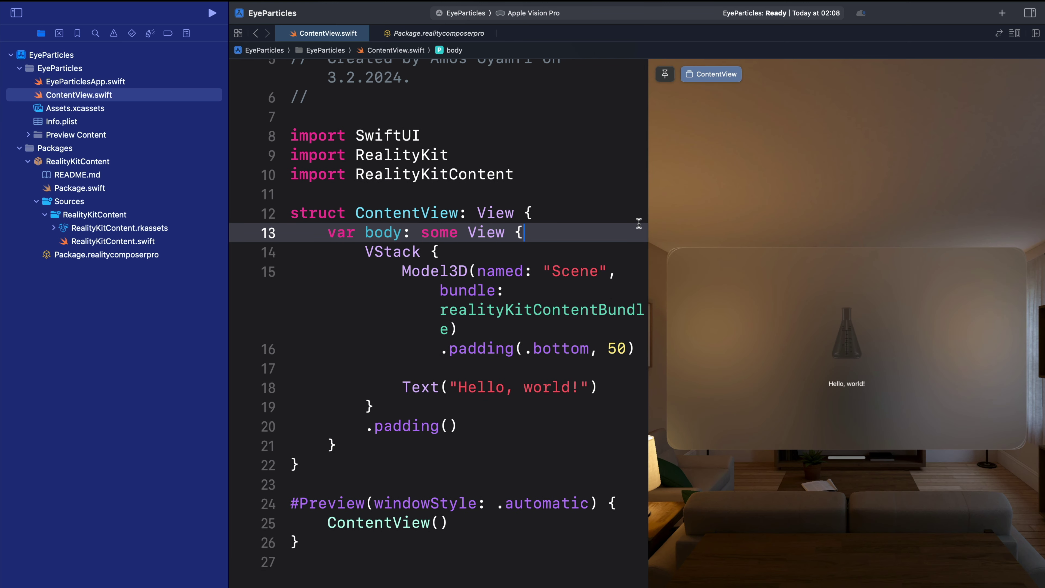
Widen the preview and zoom closer to watch the fireworks bursting above the flask
left_click_drag(649, 221, 534, 211)
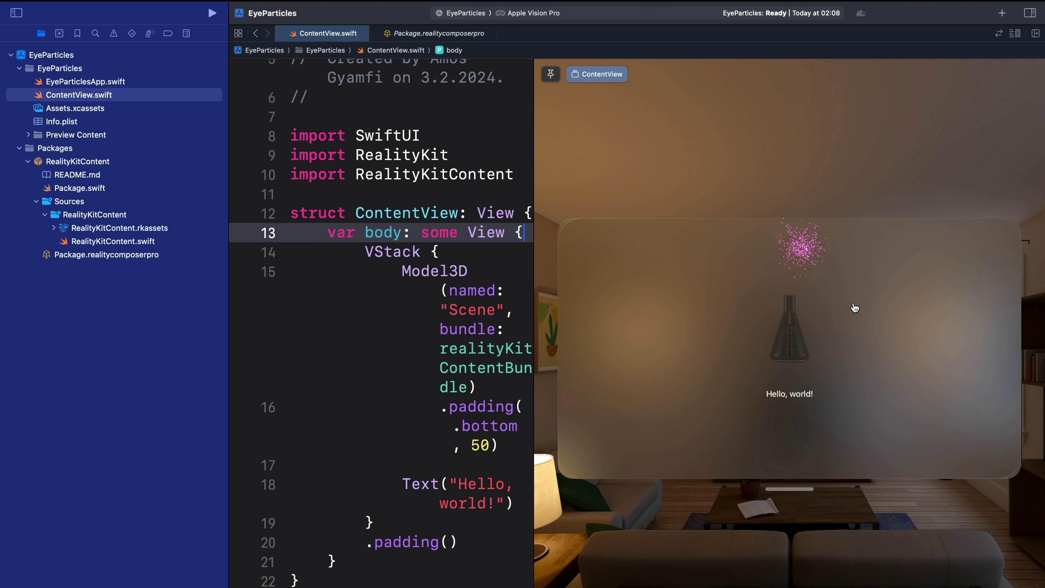
scroll(915, 405, "up", 3)
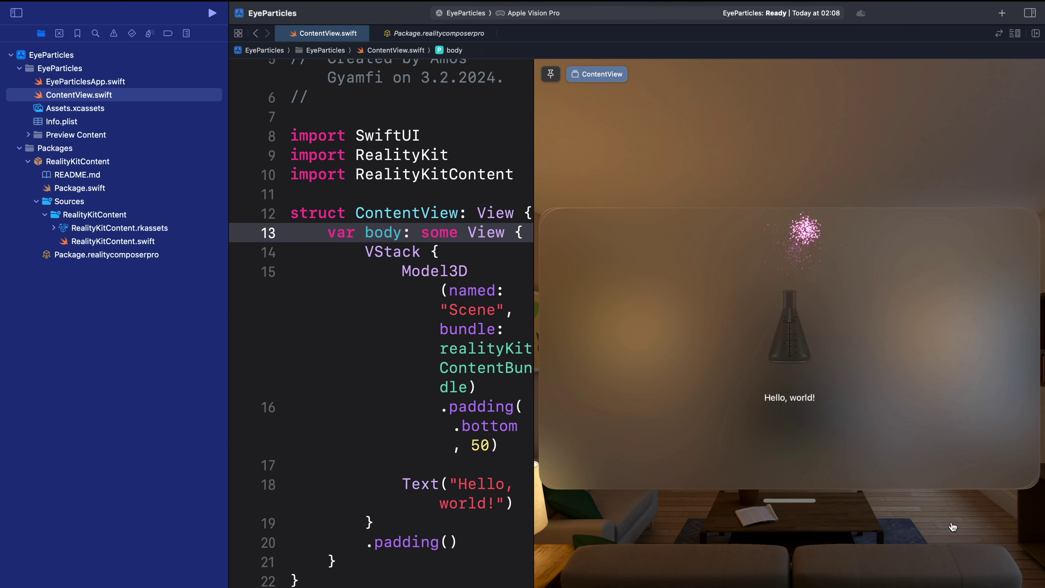